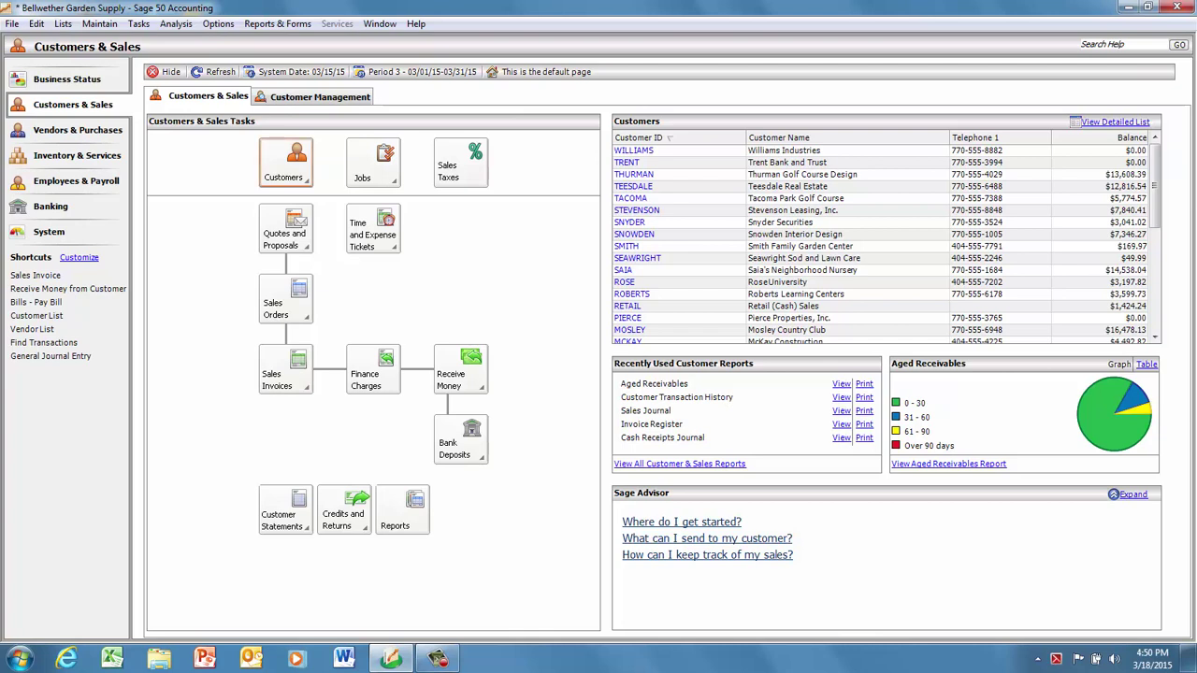
Review the customer defaults for terms and credit, account aging, custom fields, finance charges and pay methods, leaving them as they are
left_click(287, 164)
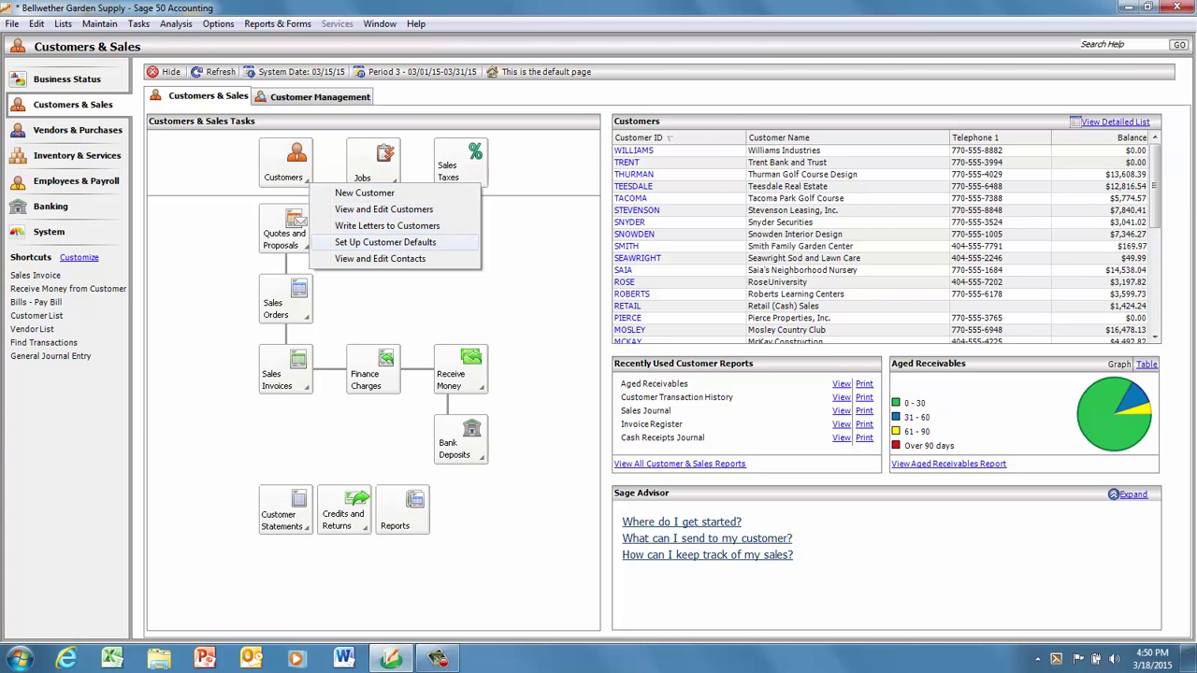
left_click(386, 243)
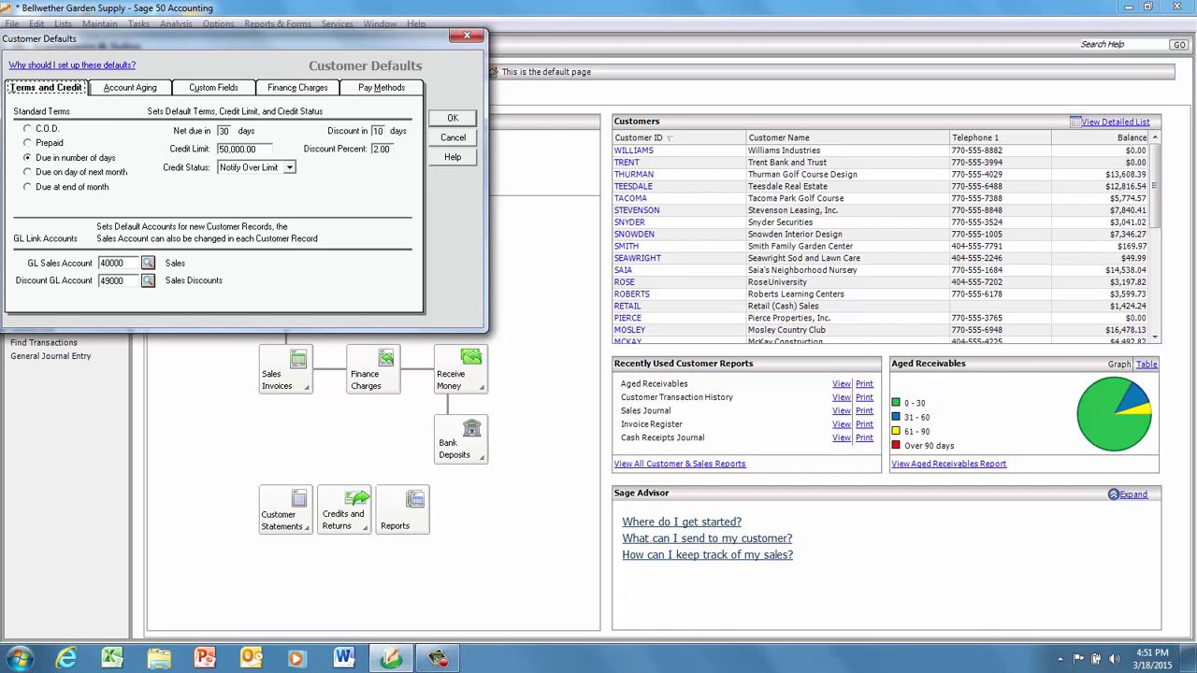
left_click(130, 87)
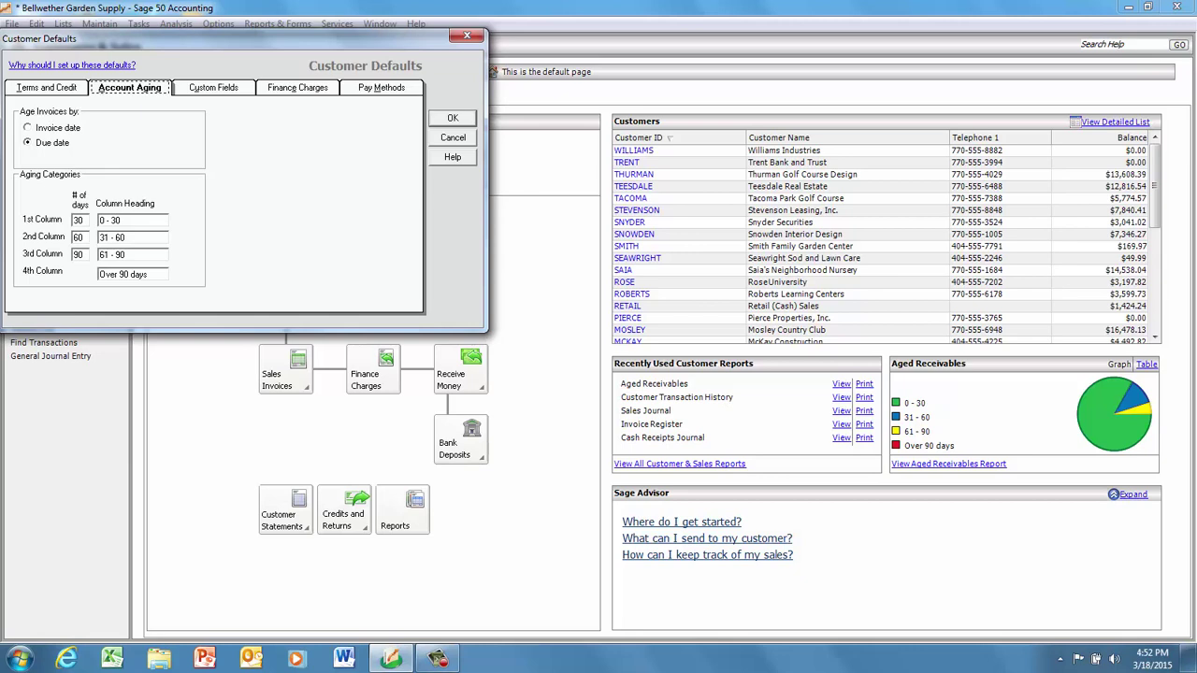
key("Right")
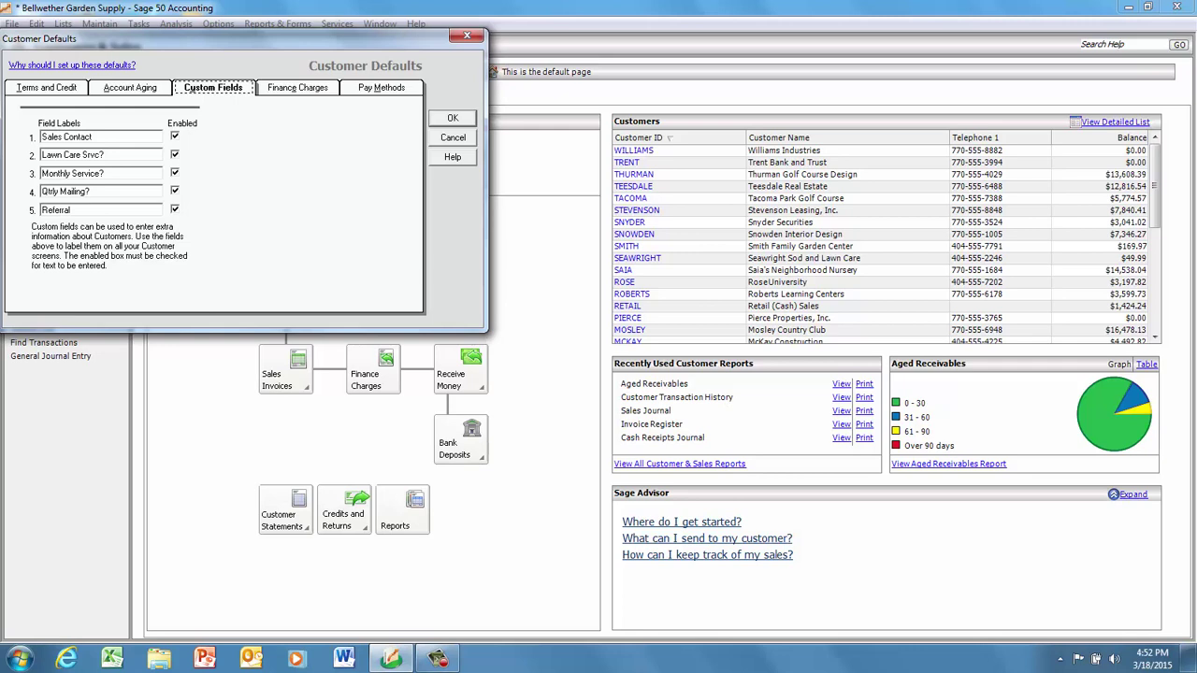
left_click(297, 88)
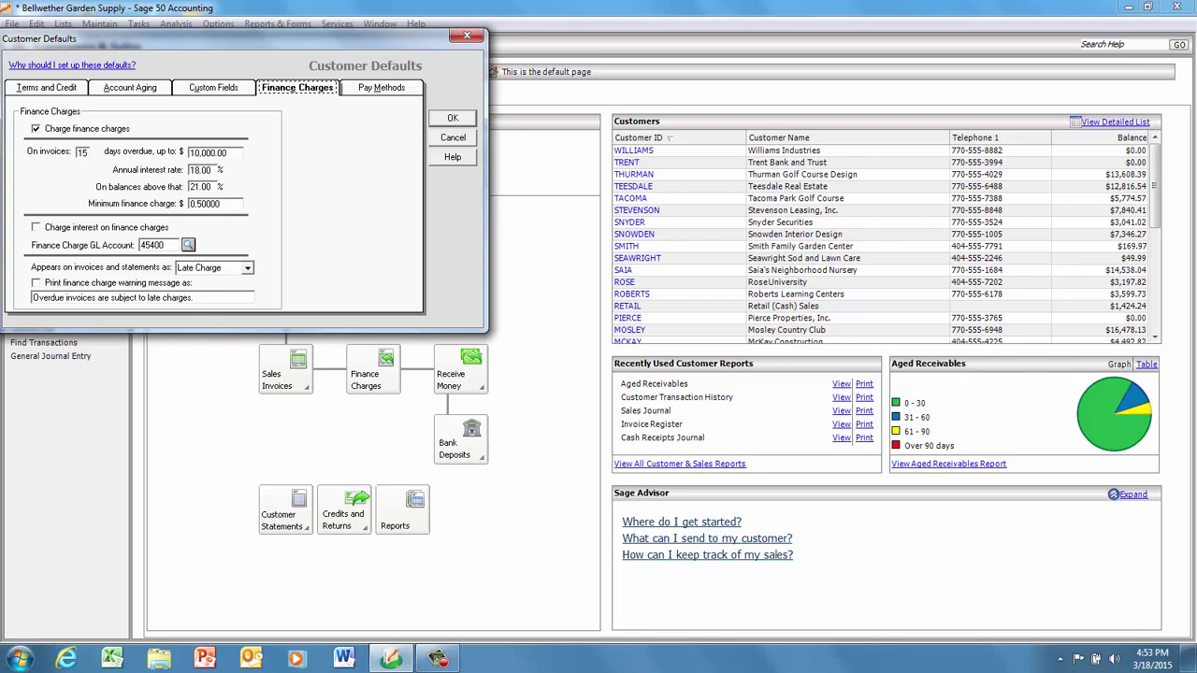
left_click(382, 88)
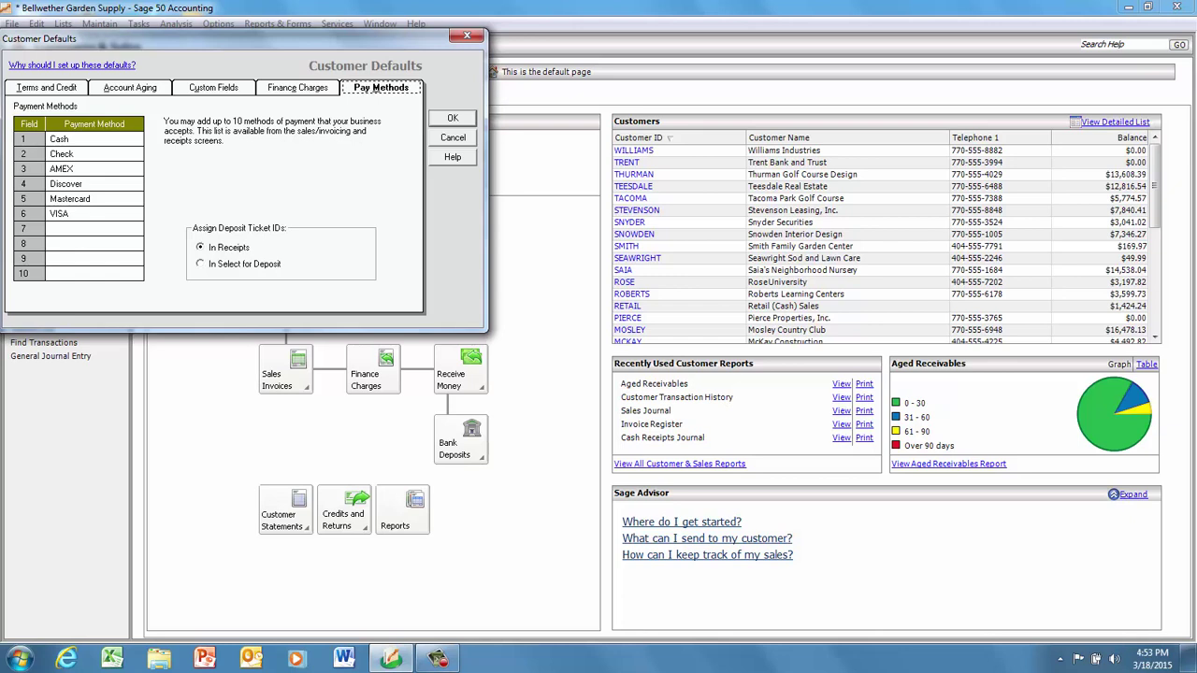
key("Escape")
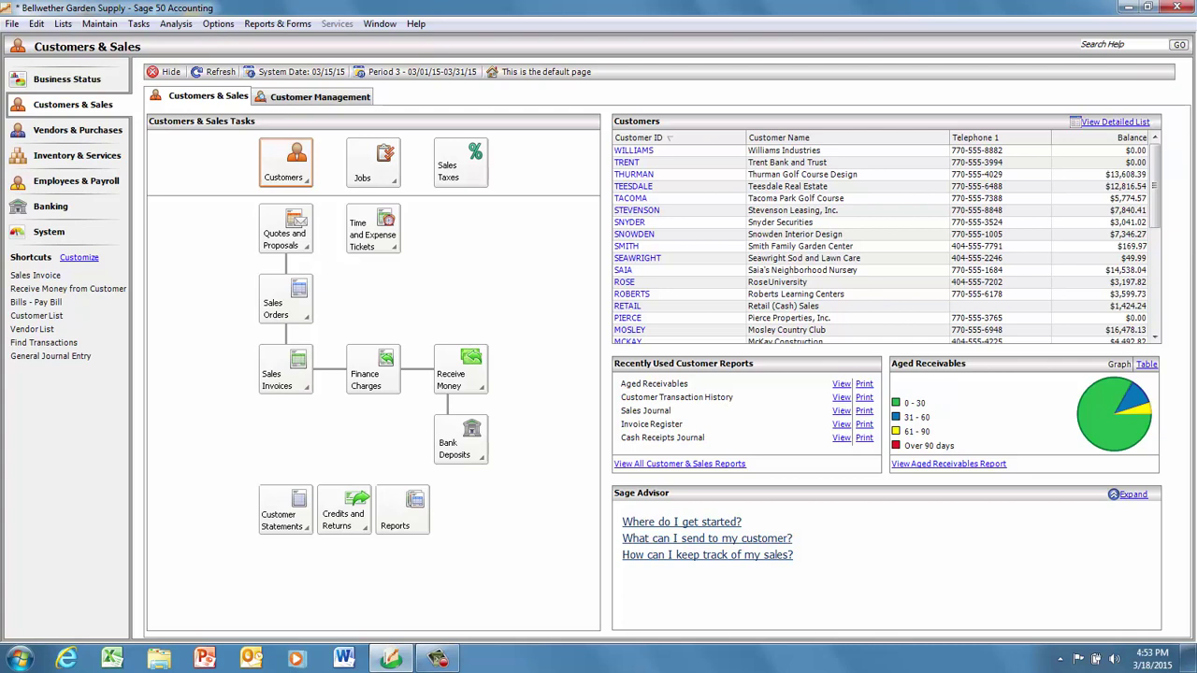
Close the Bellwether Garden Supply company and open the existing company KD Reiki Healing Arts
left_click(461, 163)
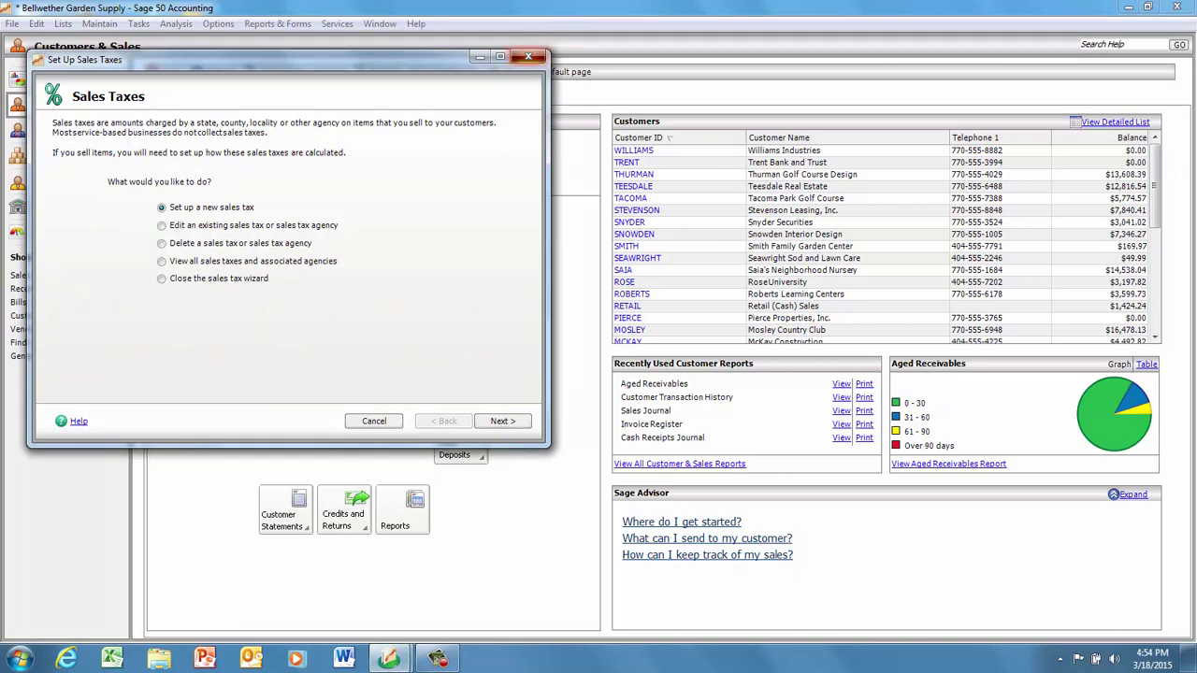
left_click(529, 56)
left_click(12, 23)
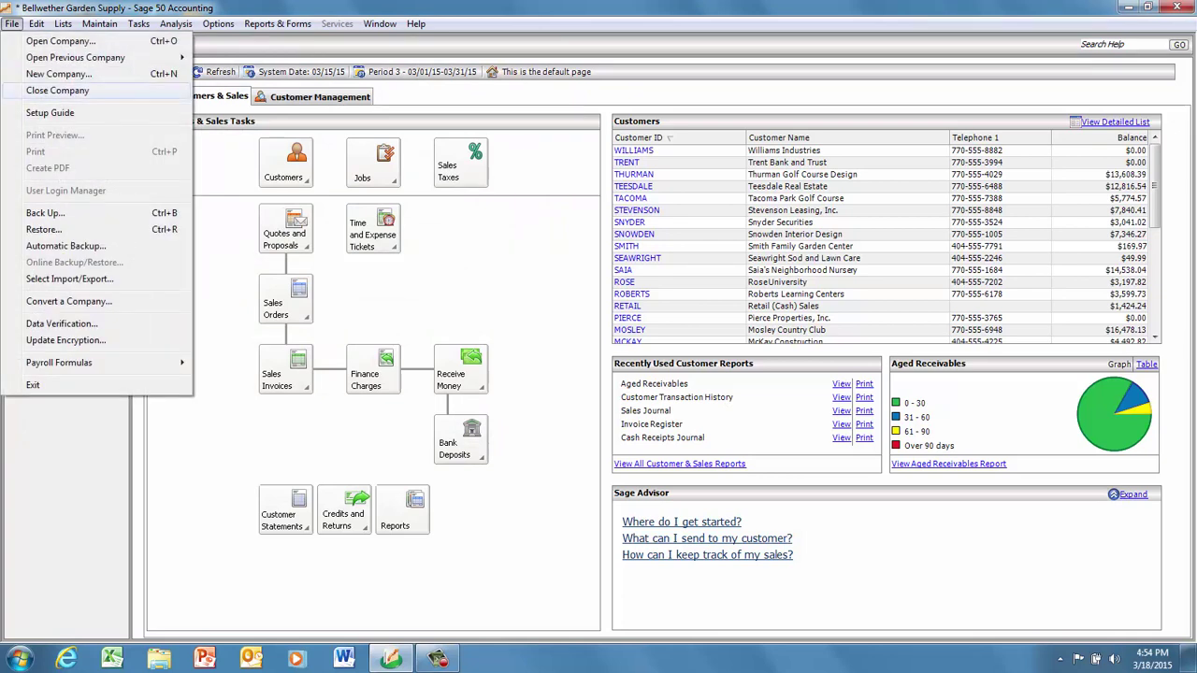
left_click(56, 90)
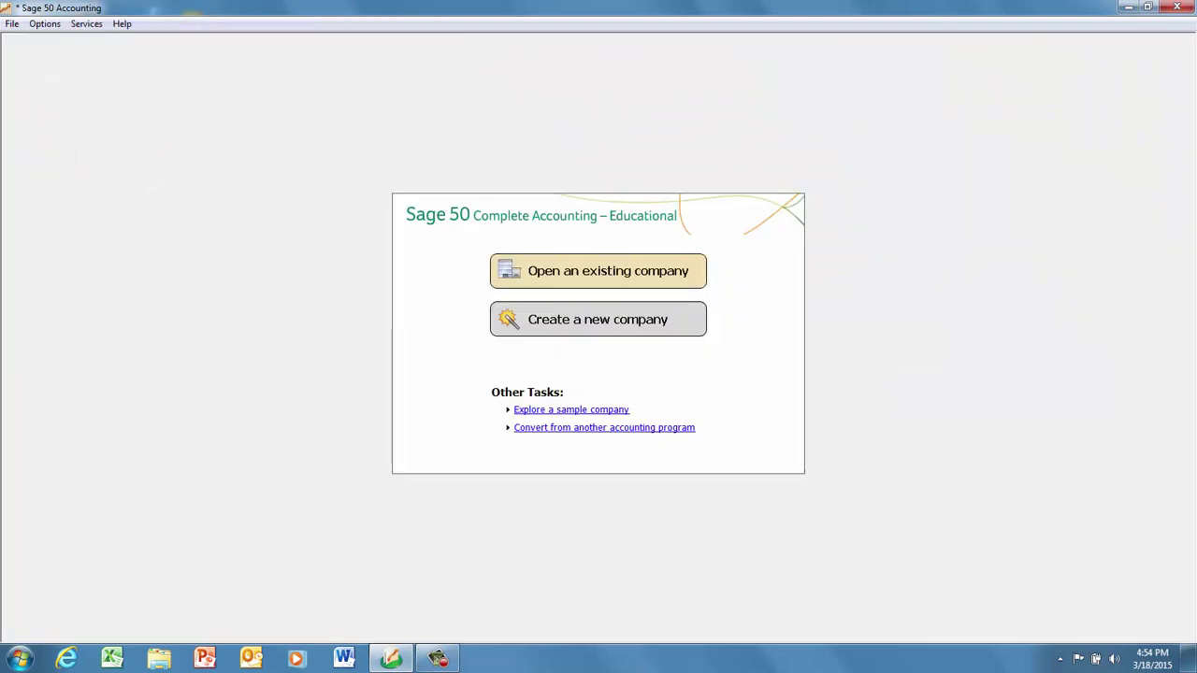
left_click(598, 271)
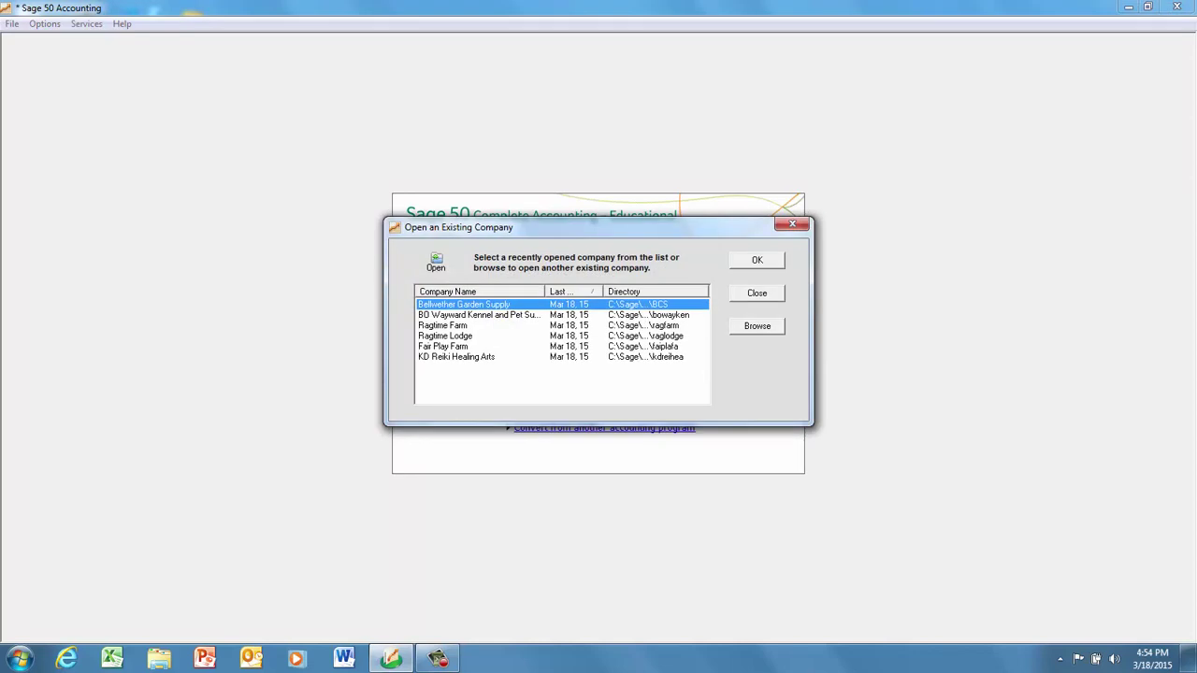
left_click(457, 358)
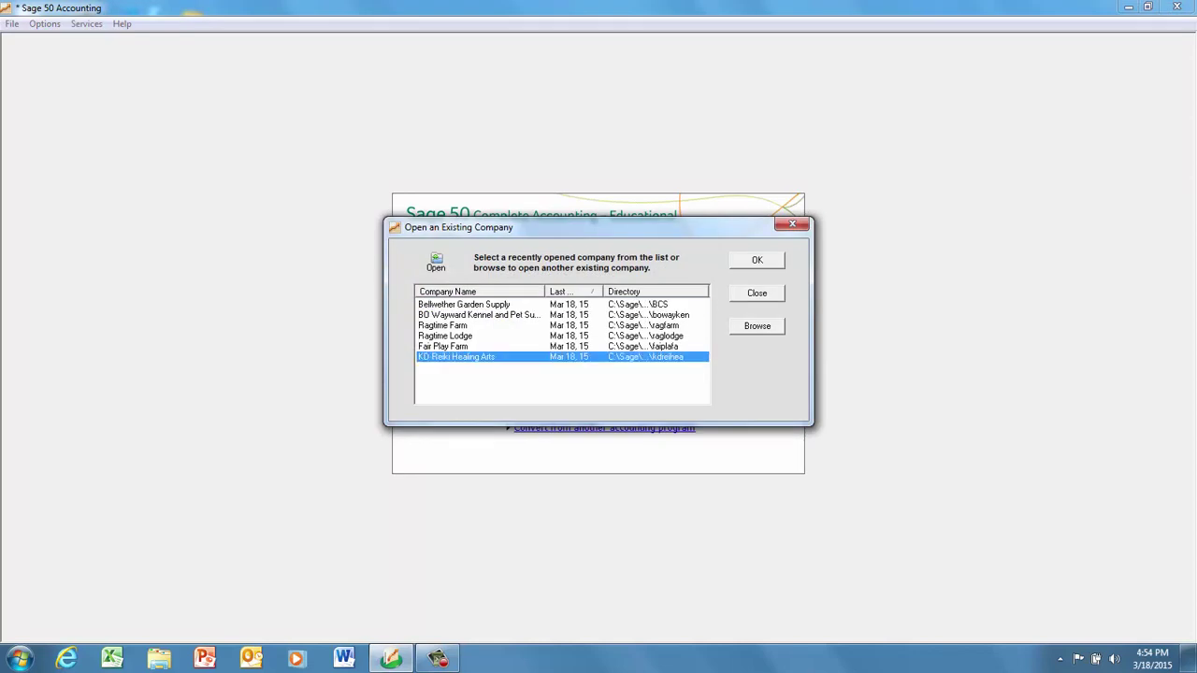
key("Return")
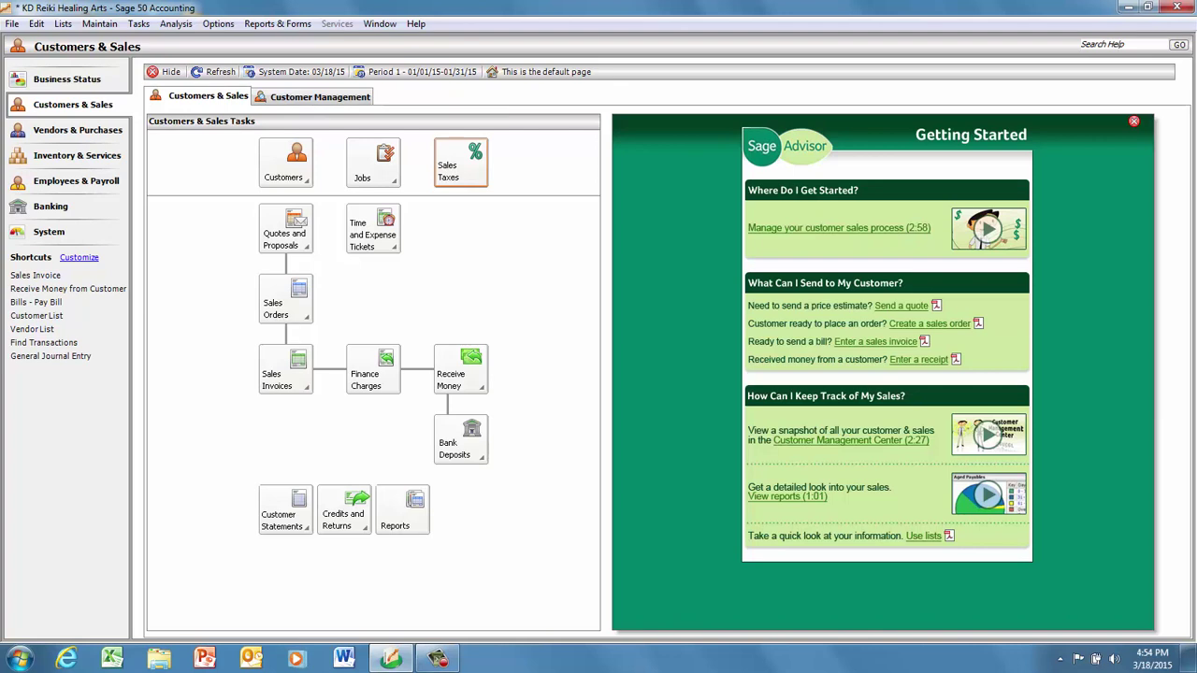
Start setting up a new sales tax with a total rate of 7% made up of 1 individual rate
left_click(461, 164)
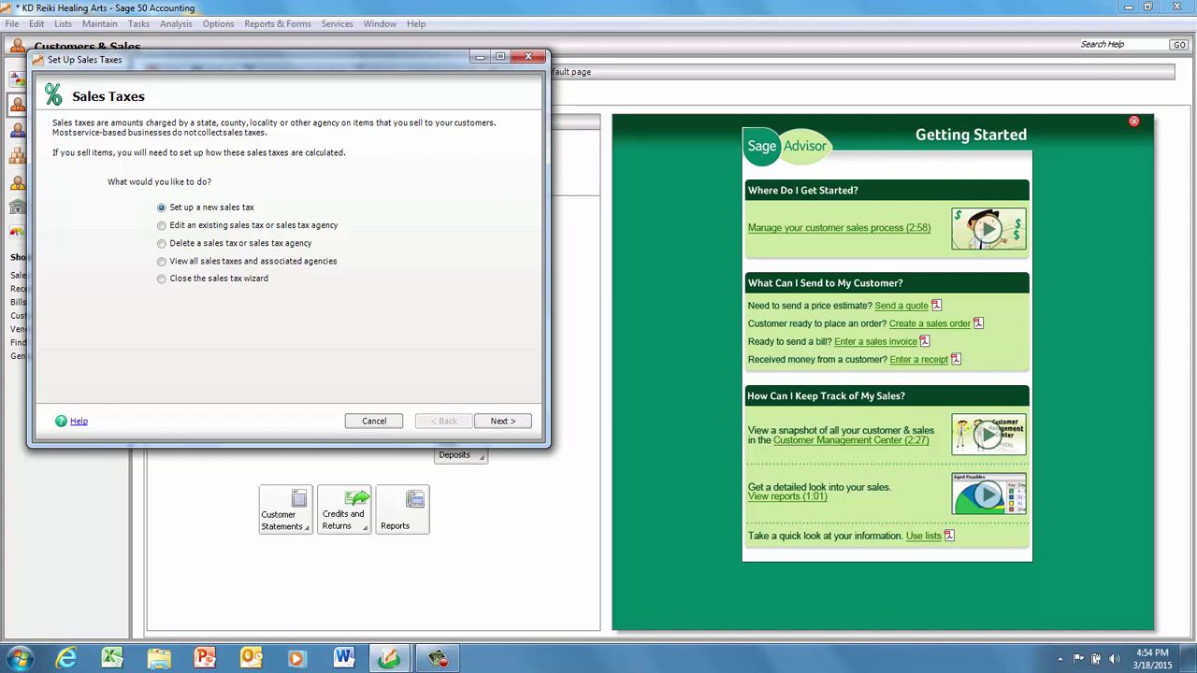
left_click(504, 422)
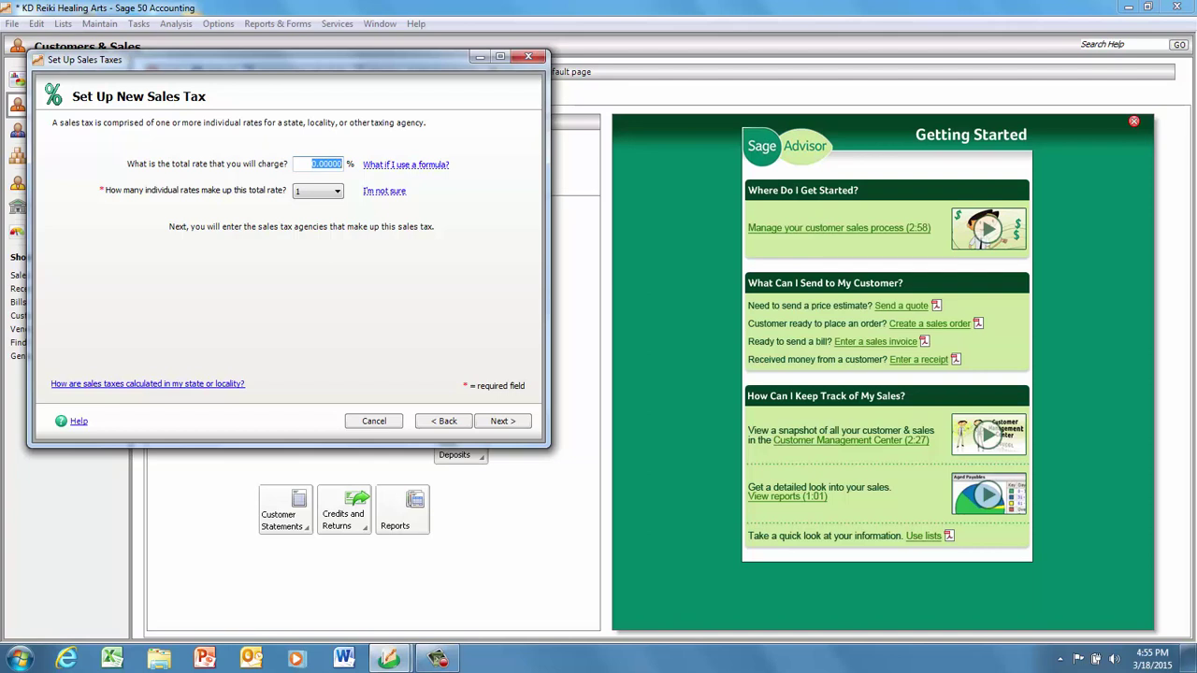
type("7")
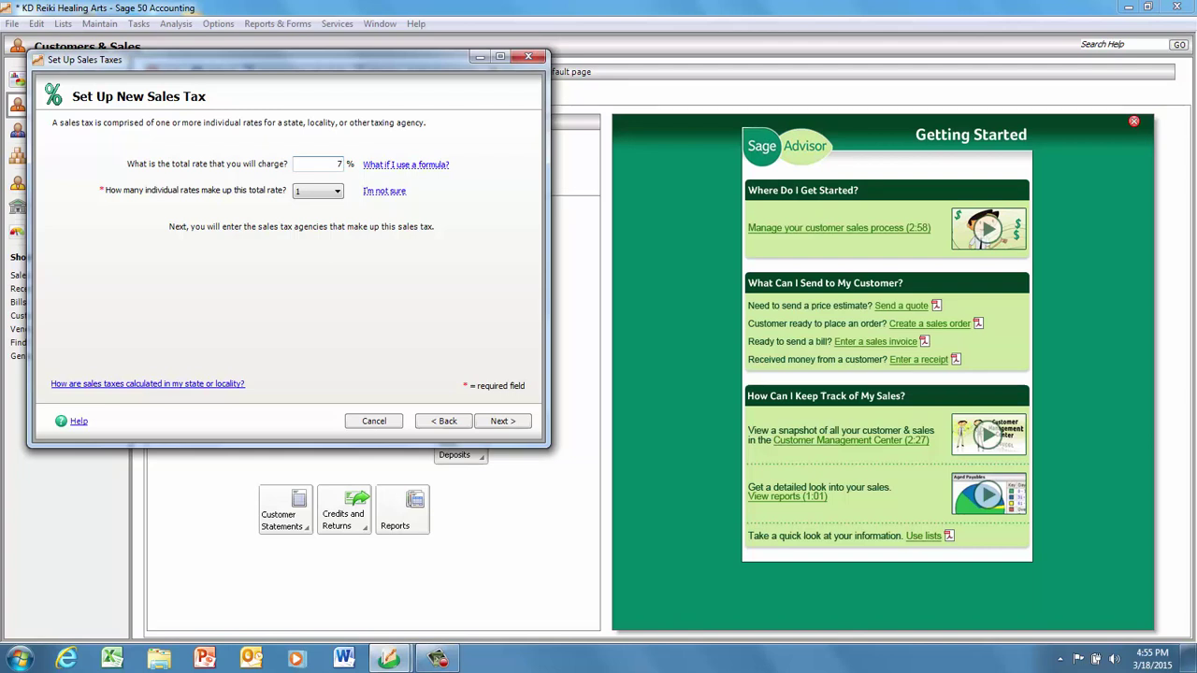
left_click(336, 191)
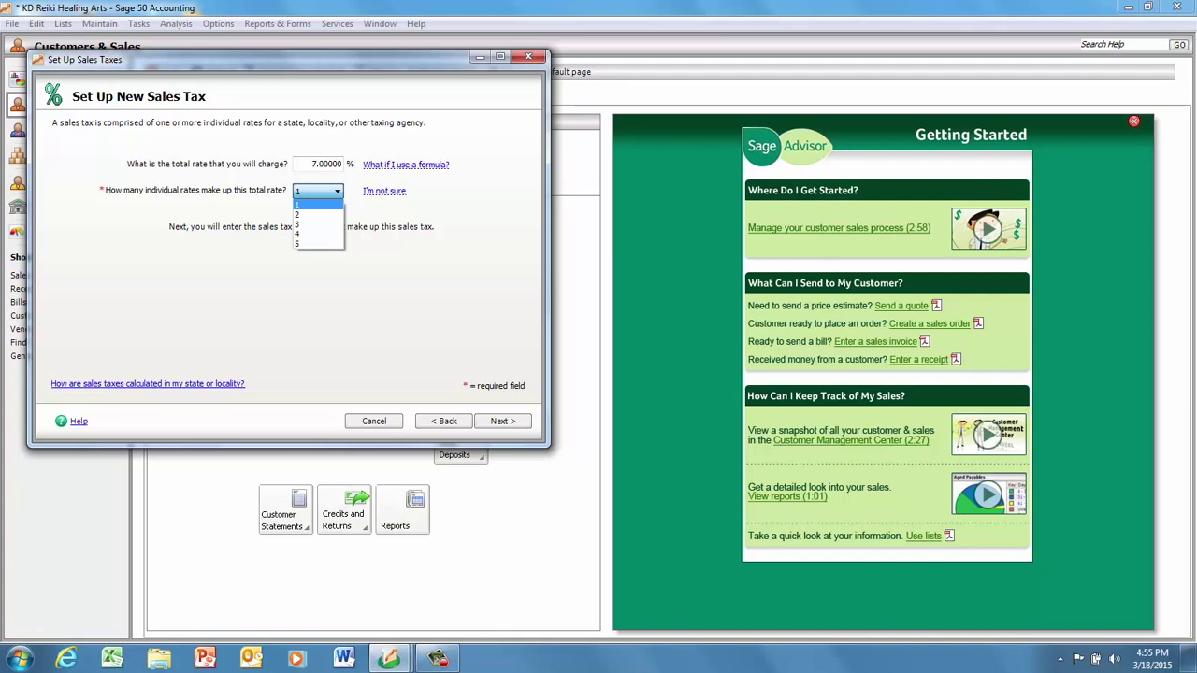
left_click(318, 203)
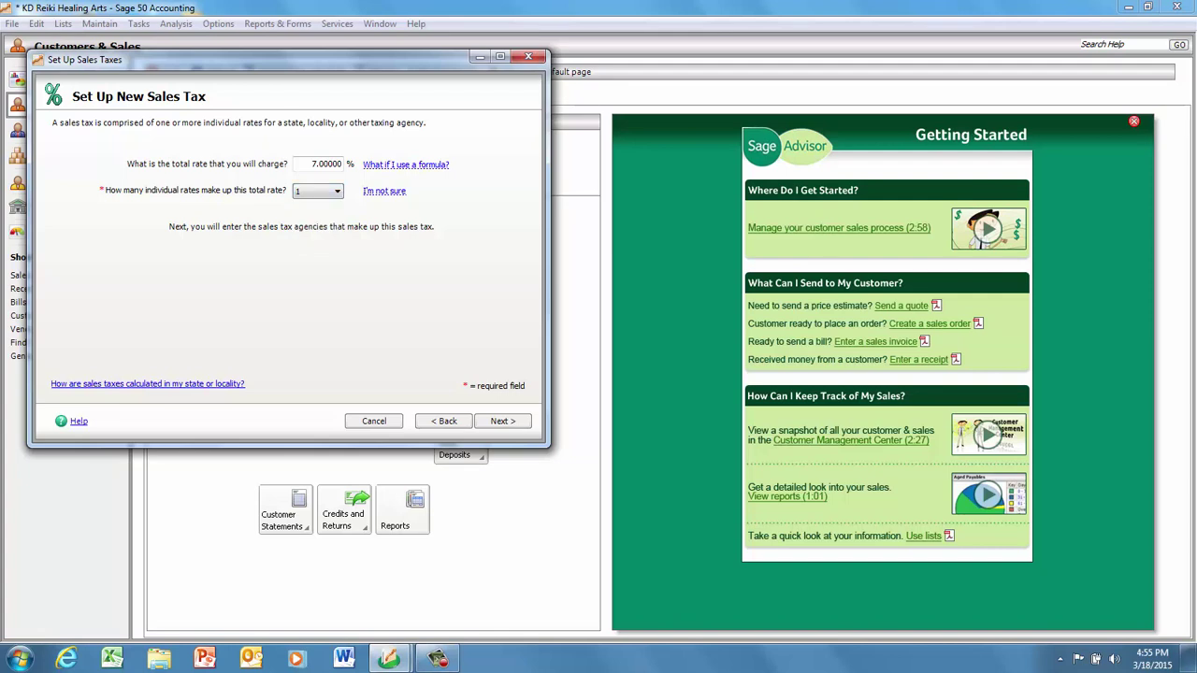
left_click(503, 421)
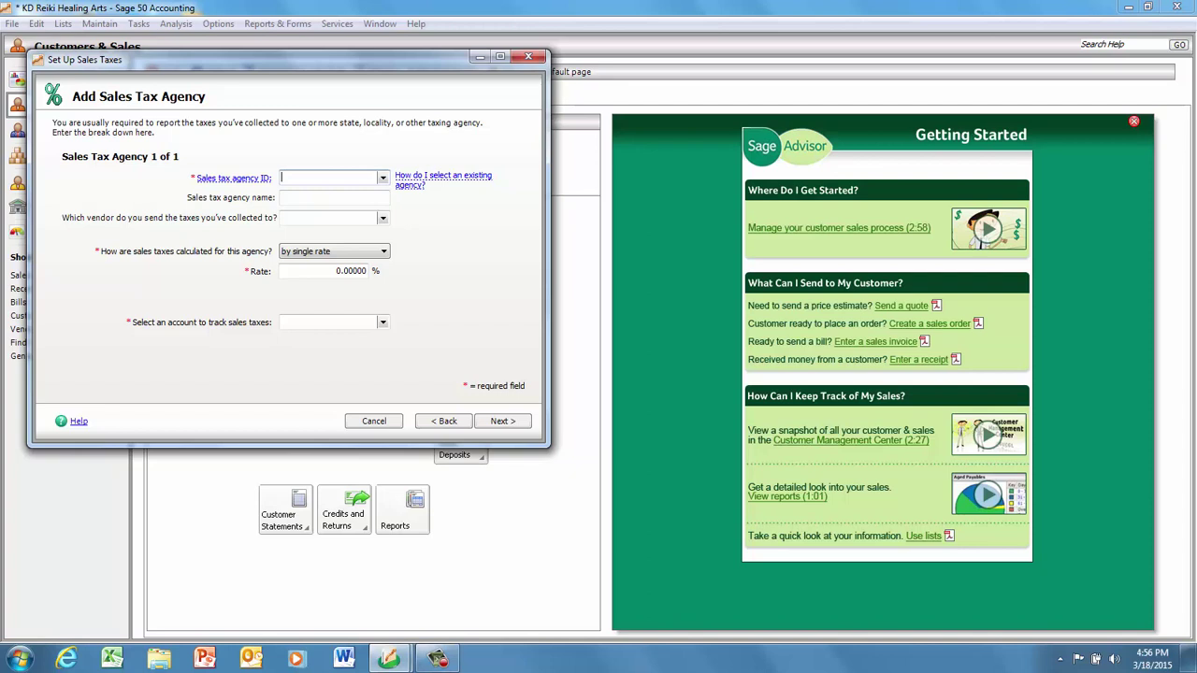
Enter the sales tax agency with ID SCDOR and name SC Dept of Rev
type("SCDOR")
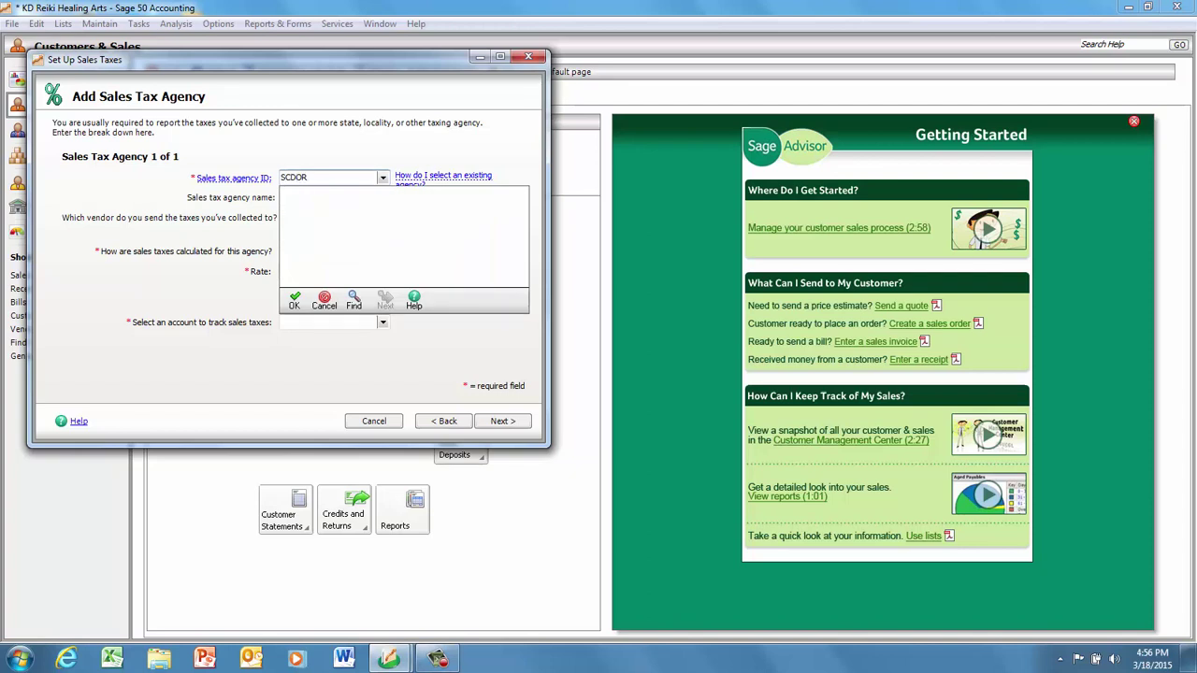
key("Tab")
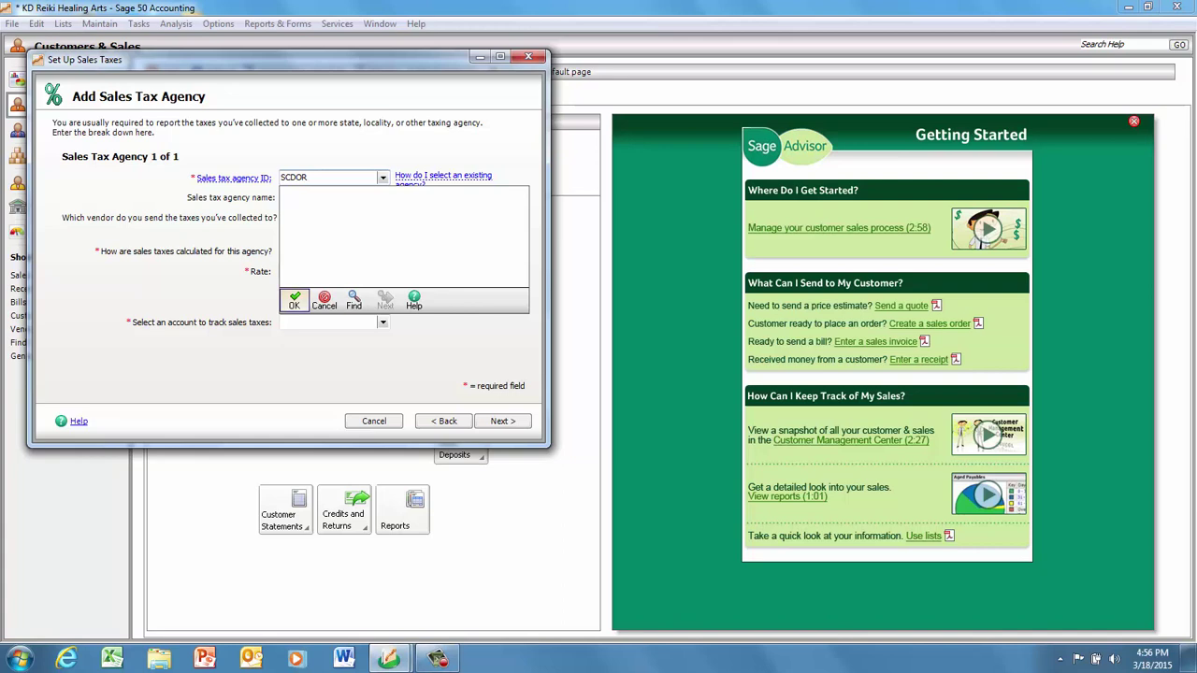
left_click(309, 177)
key("Tab")
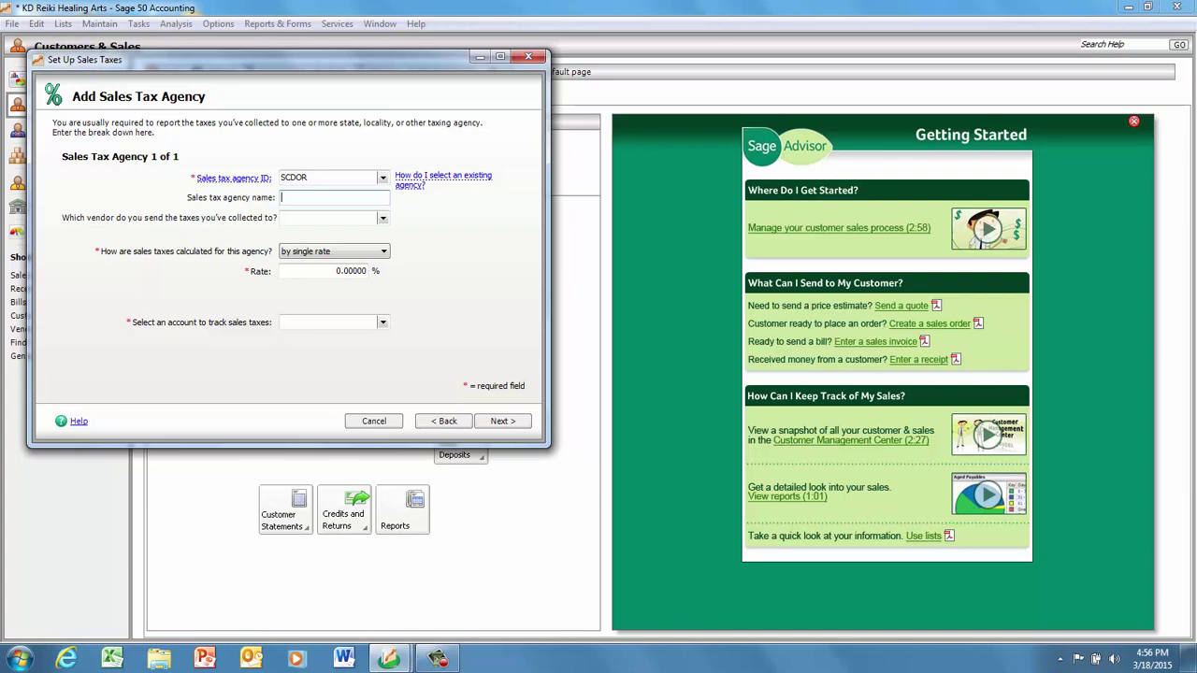
type("SC Dept of Rev")
Start a new vendor record for receiving the collected taxes, with vendor ID SCDOR and name SC Dept of Rev
left_click(382, 218)
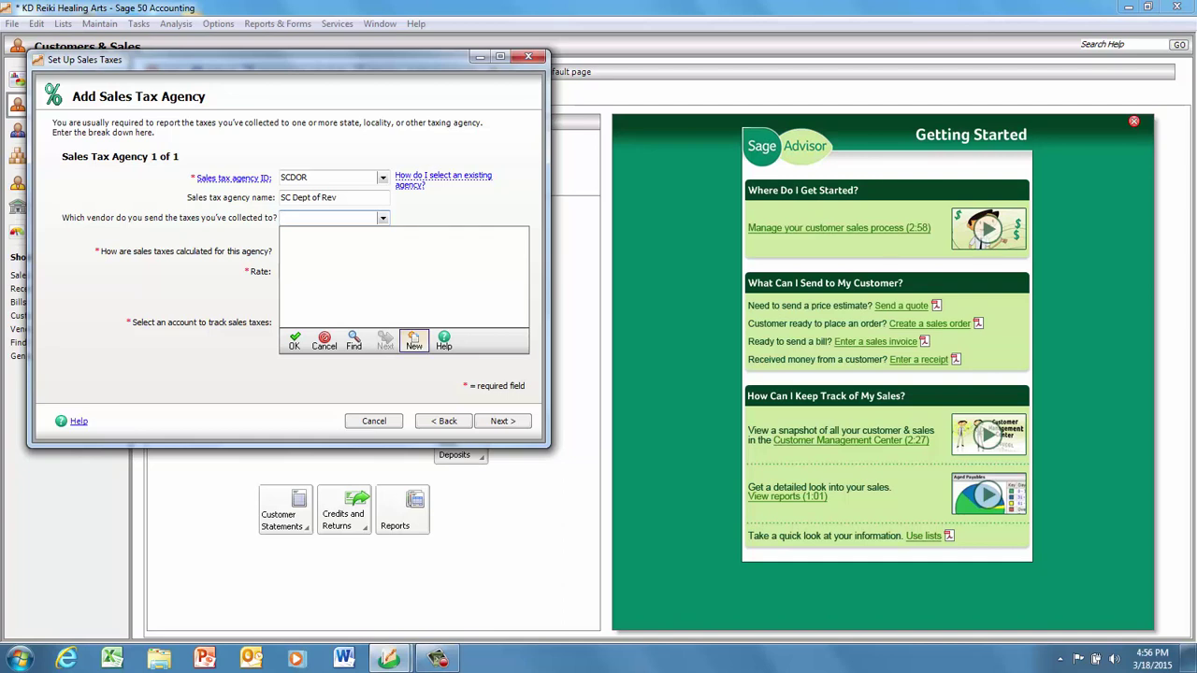
left_click(414, 341)
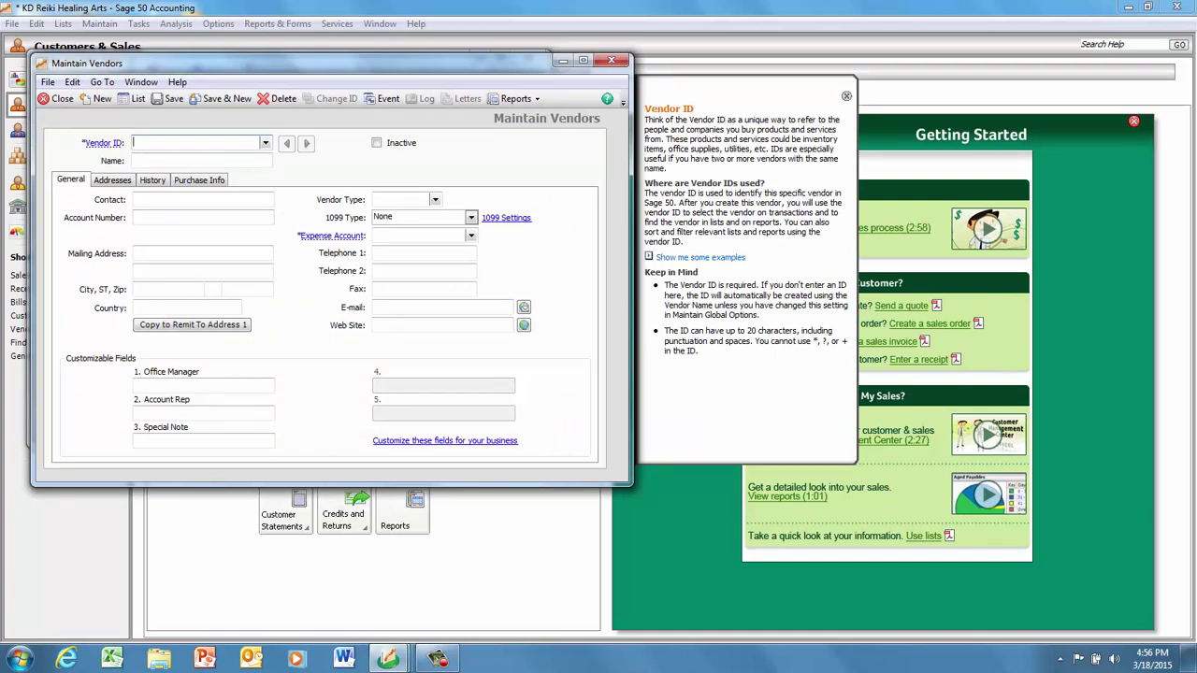
type("SCDOR")
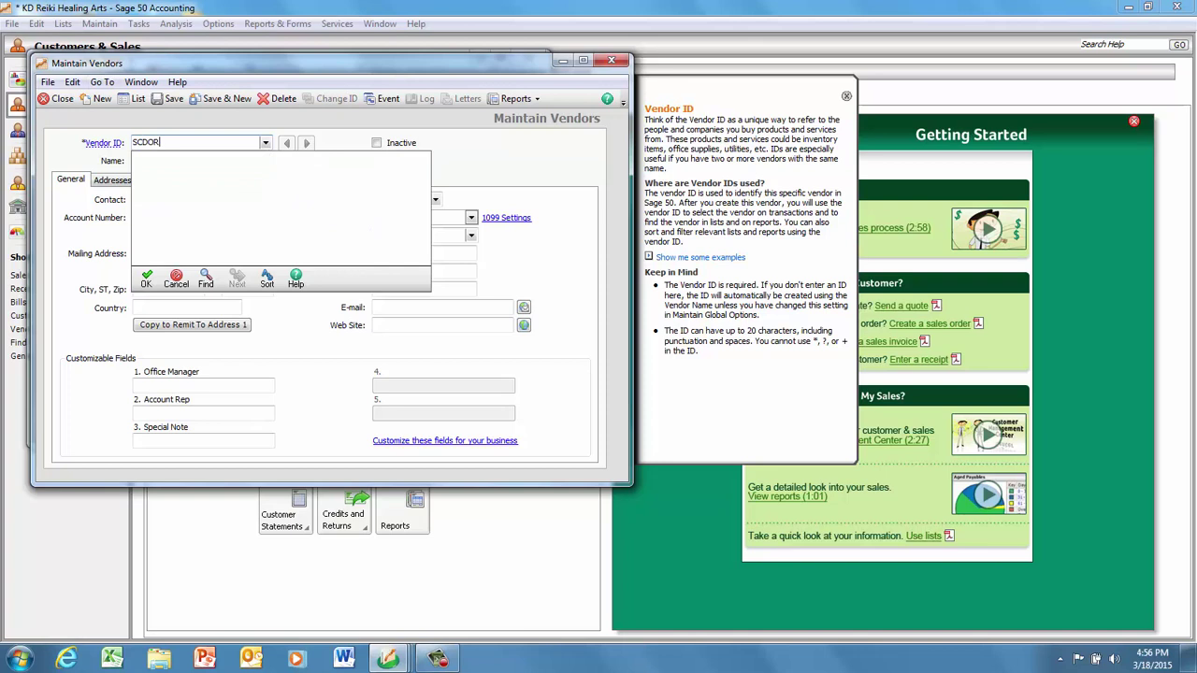
key("Tab")
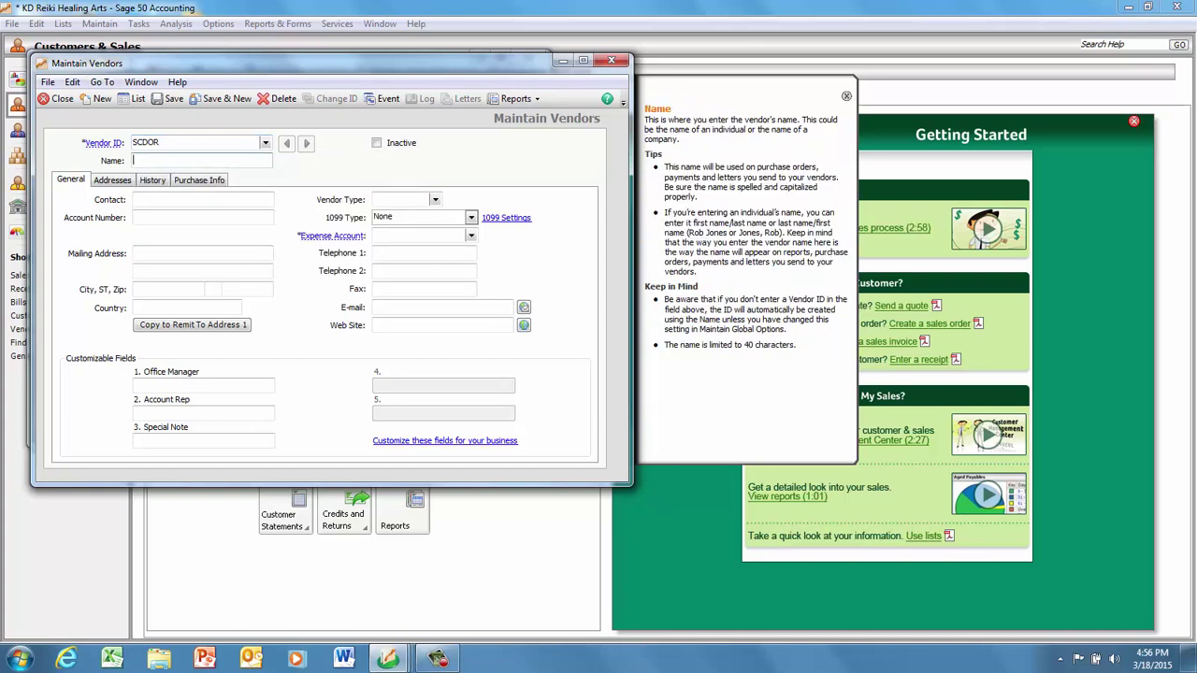
type("SC Dept of Rev")
Start a new general ledger account for the vendor's expense account, with ID 205 and description Sales Tax Payable
left_click(472, 236)
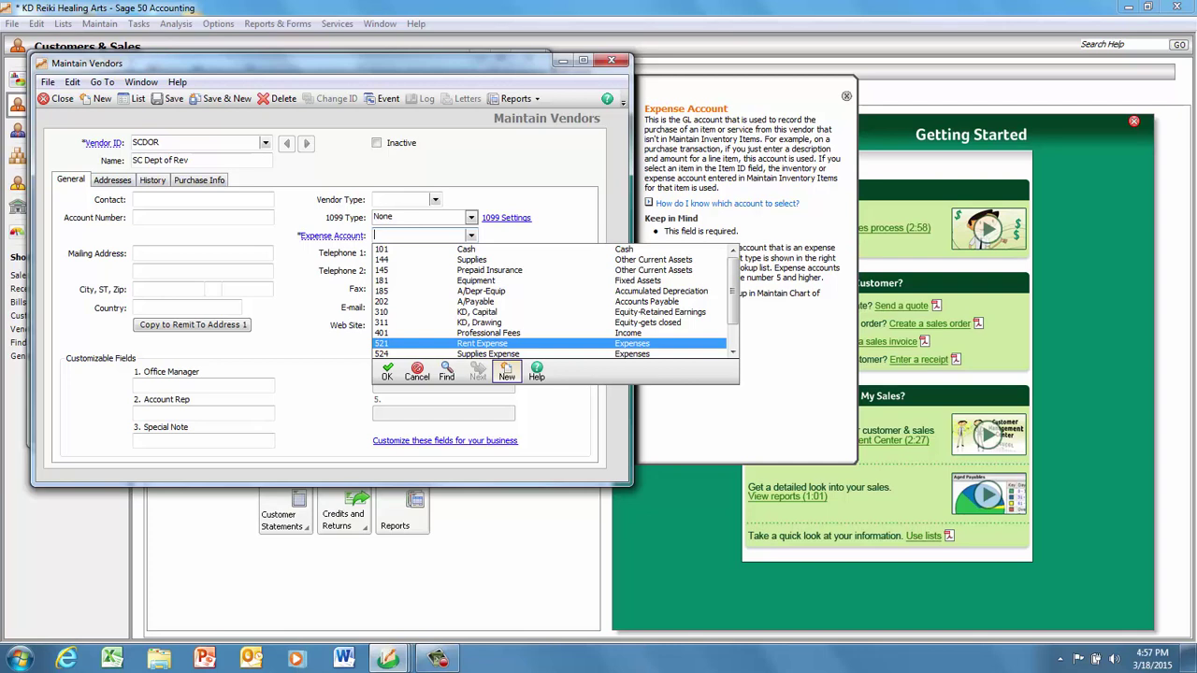
left_click(506, 373)
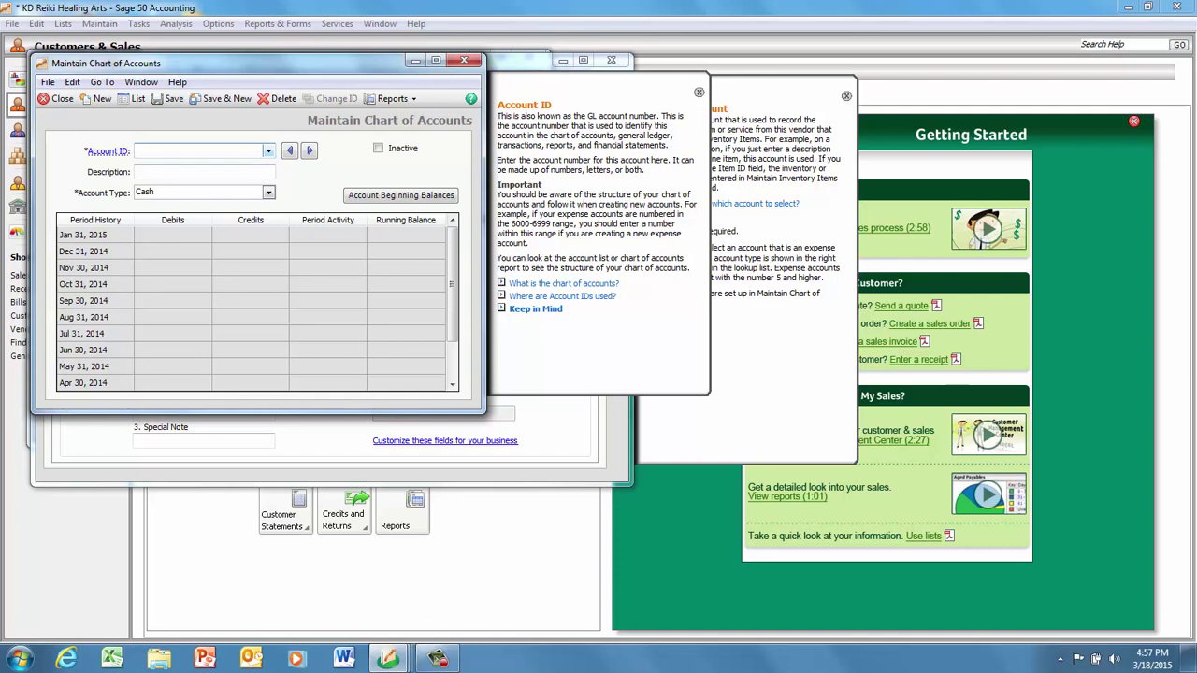
left_click(268, 152)
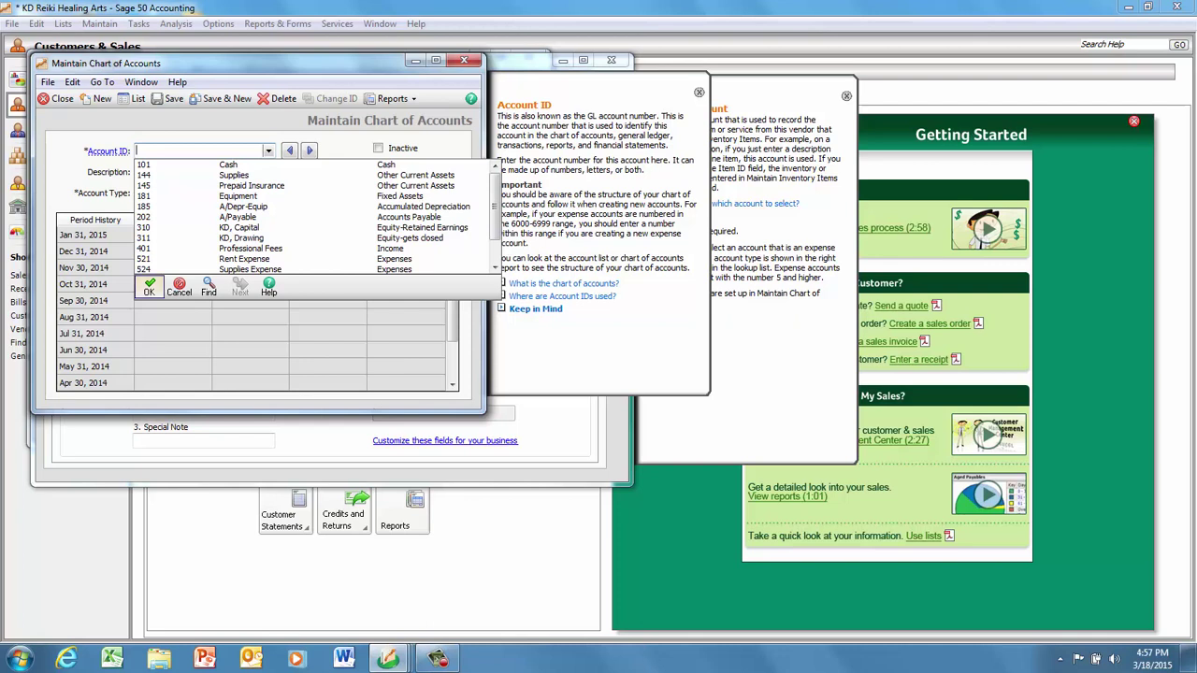
left_click(149, 287)
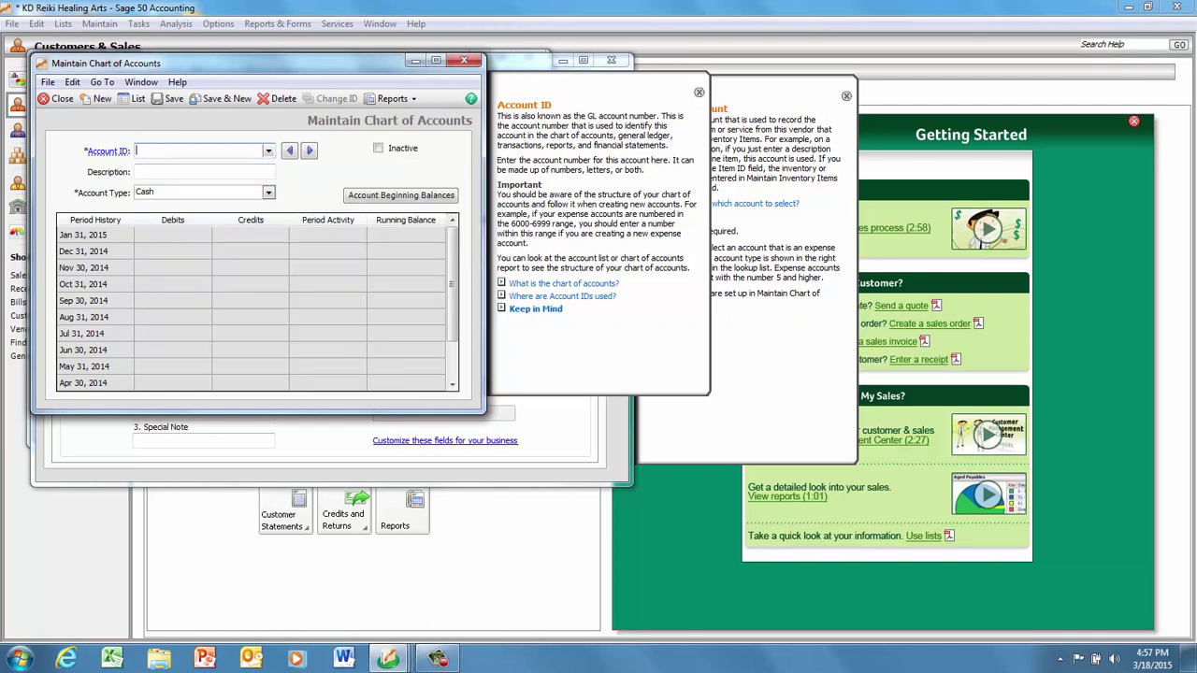
type("205")
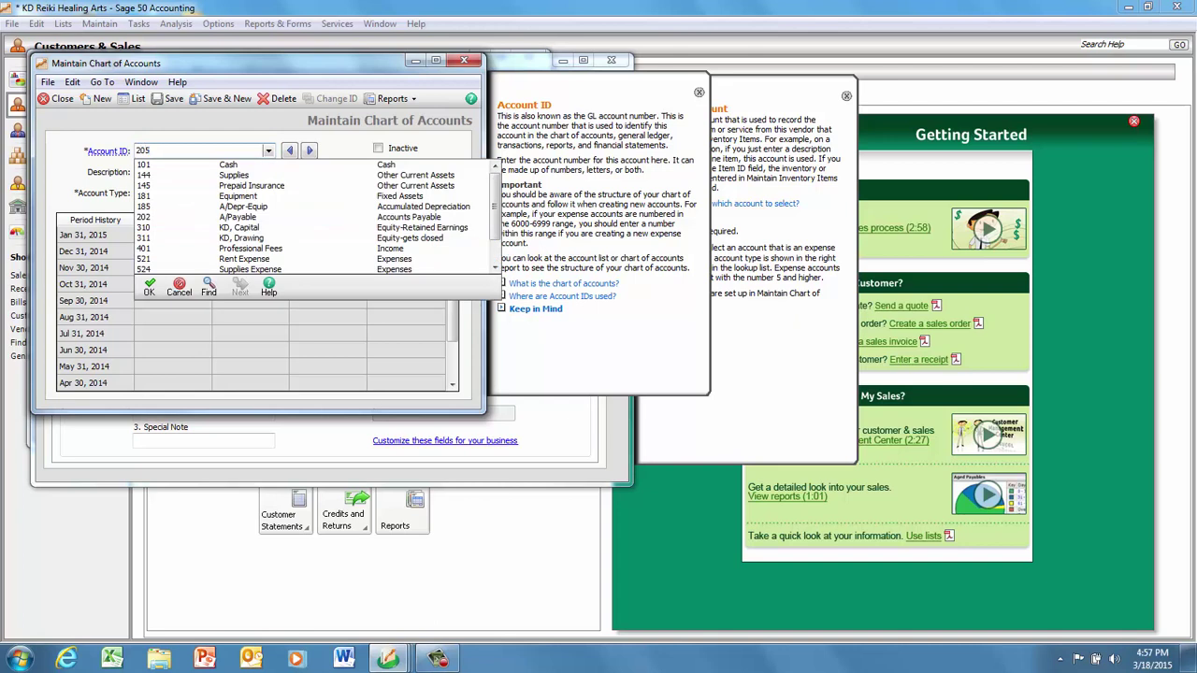
key("Tab")
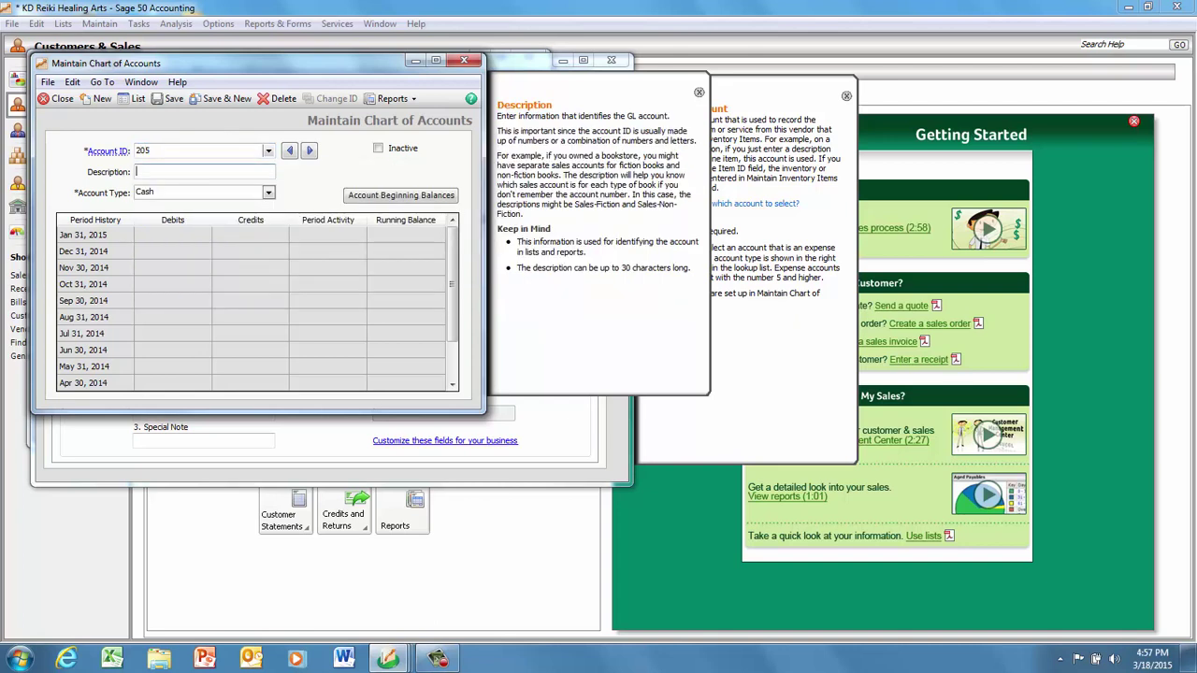
type("Sales Tax Payable")
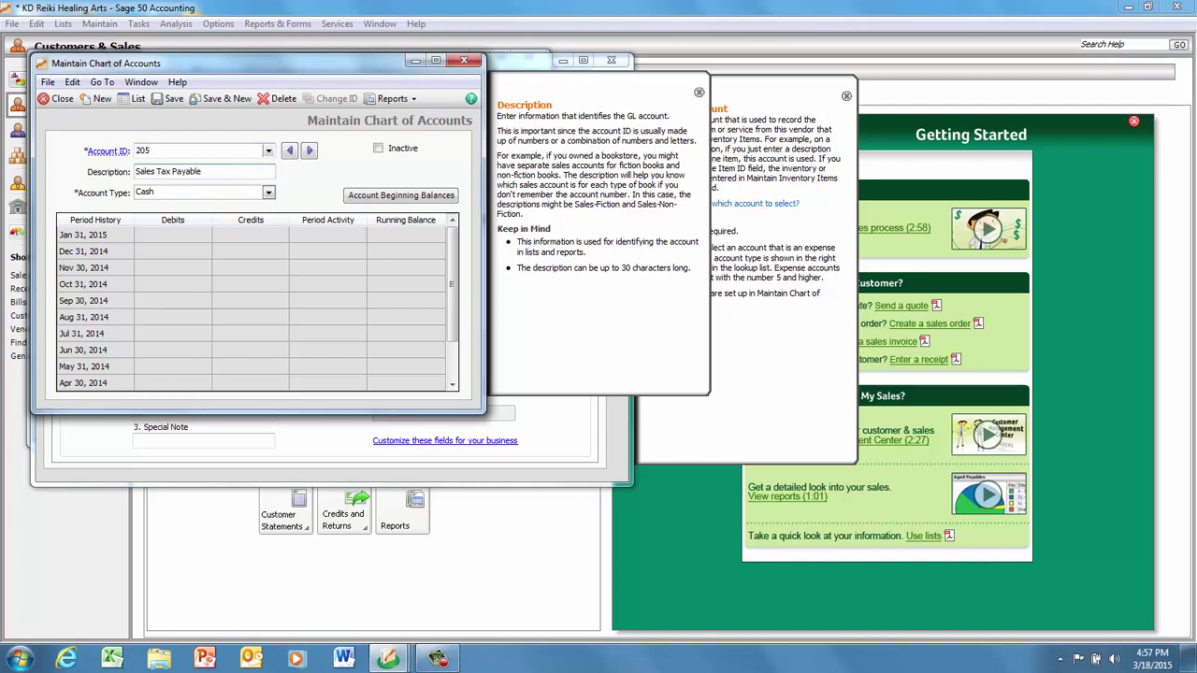
Set the account type of the Sales Tax Payable account to Other Current Liabilities
key("Tab")
key("alt+Down")
left_click_drag(268, 223, 269, 248)
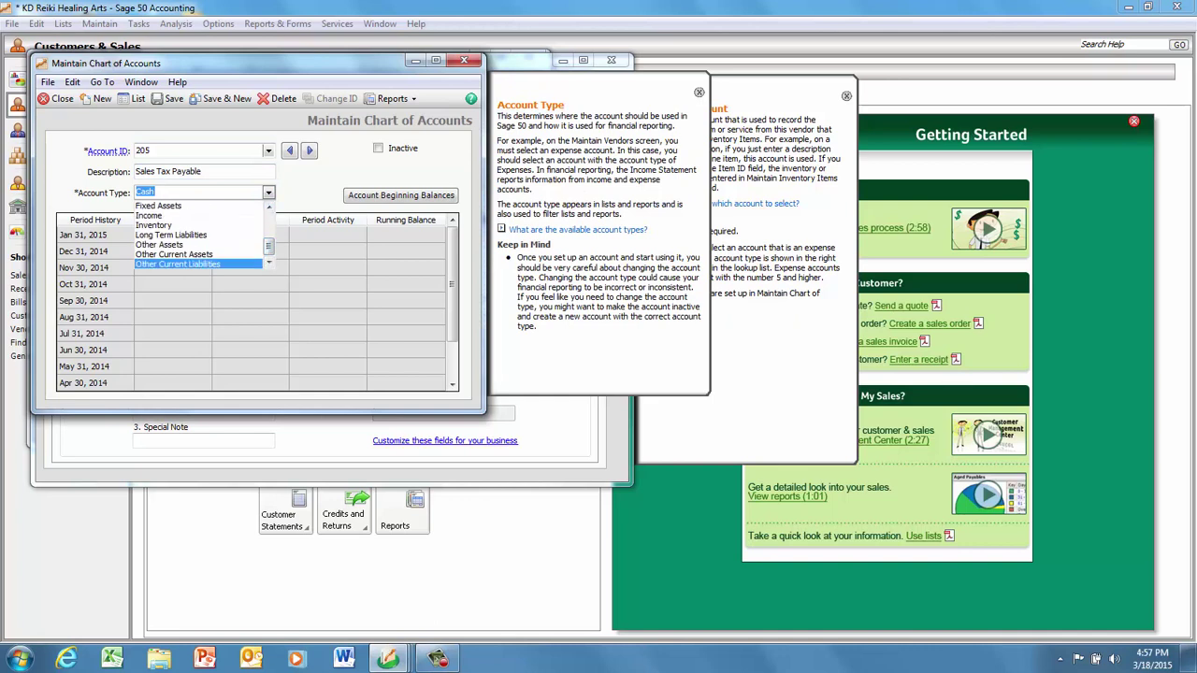
key("Return")
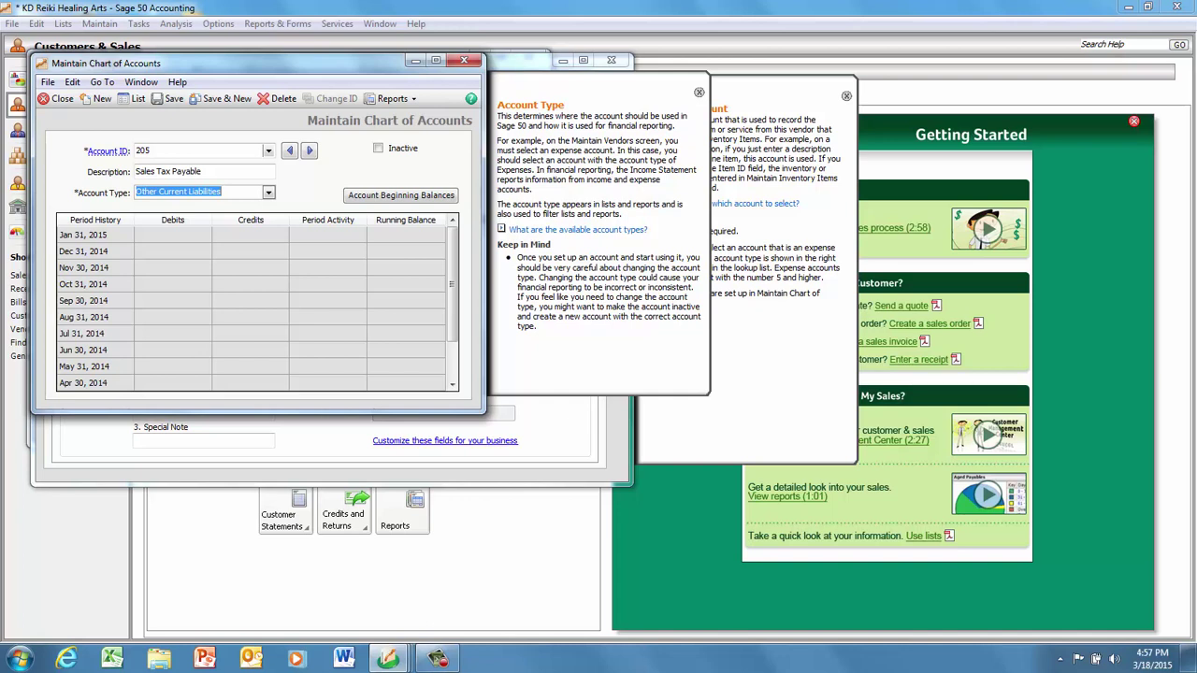
Save the Sales Tax Payable account and assign account 205 as the vendor's expense account
left_click(171, 98)
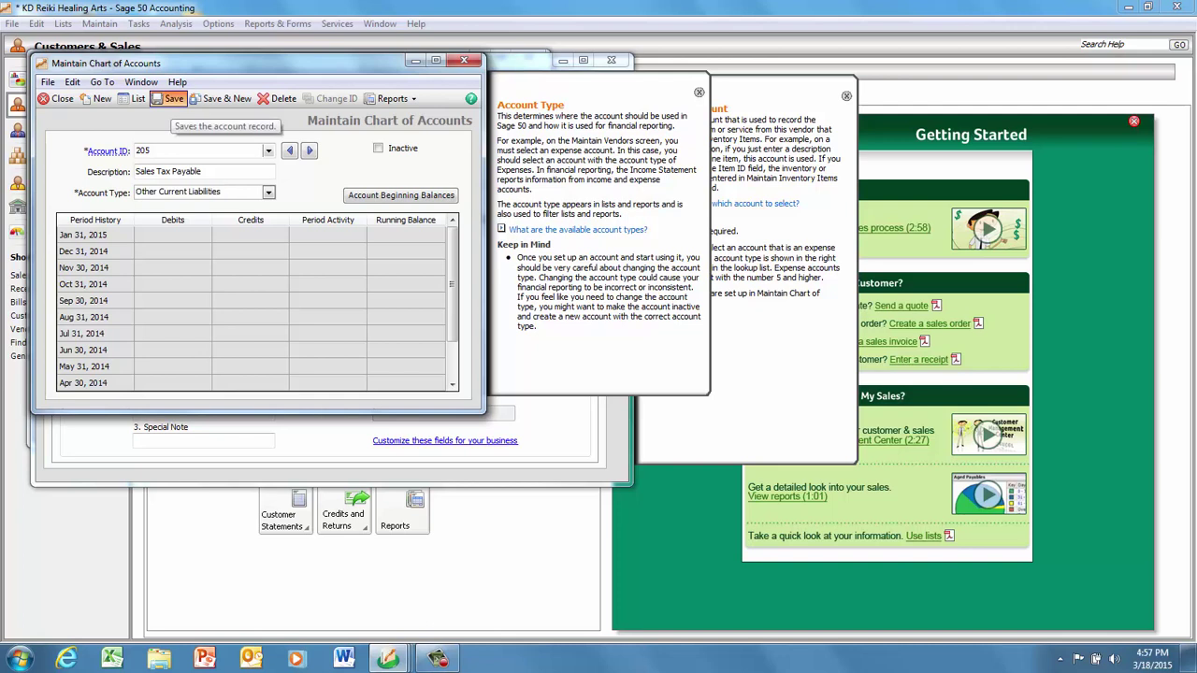
left_click(58, 99)
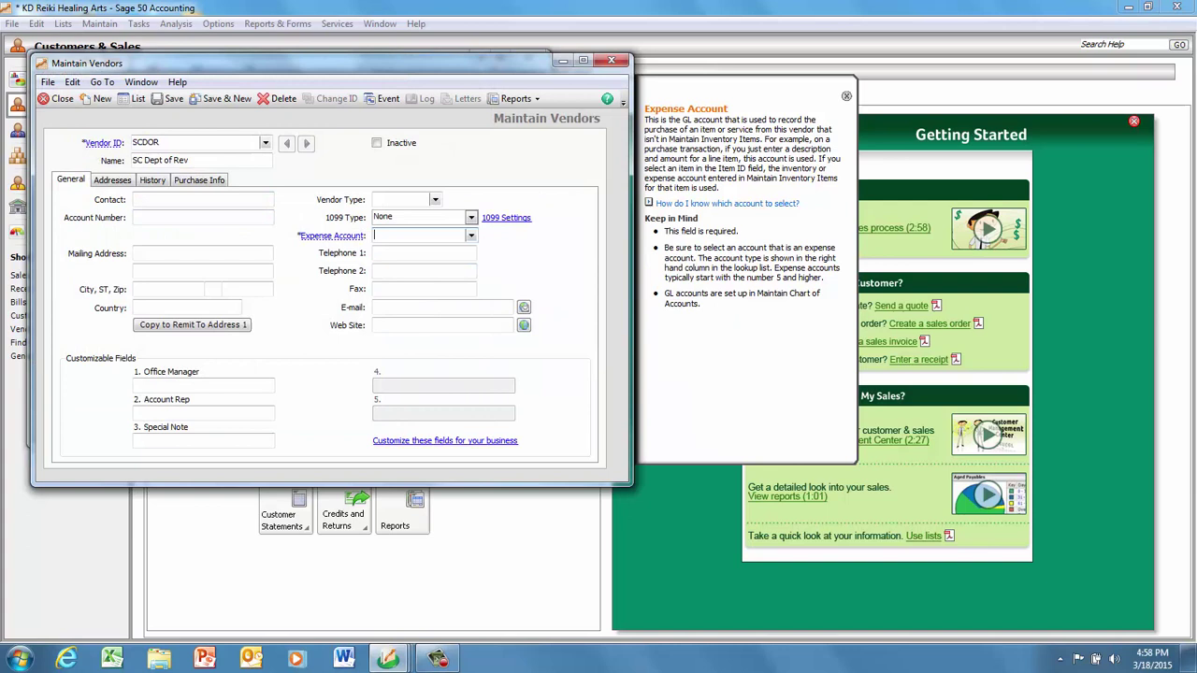
left_click(471, 236)
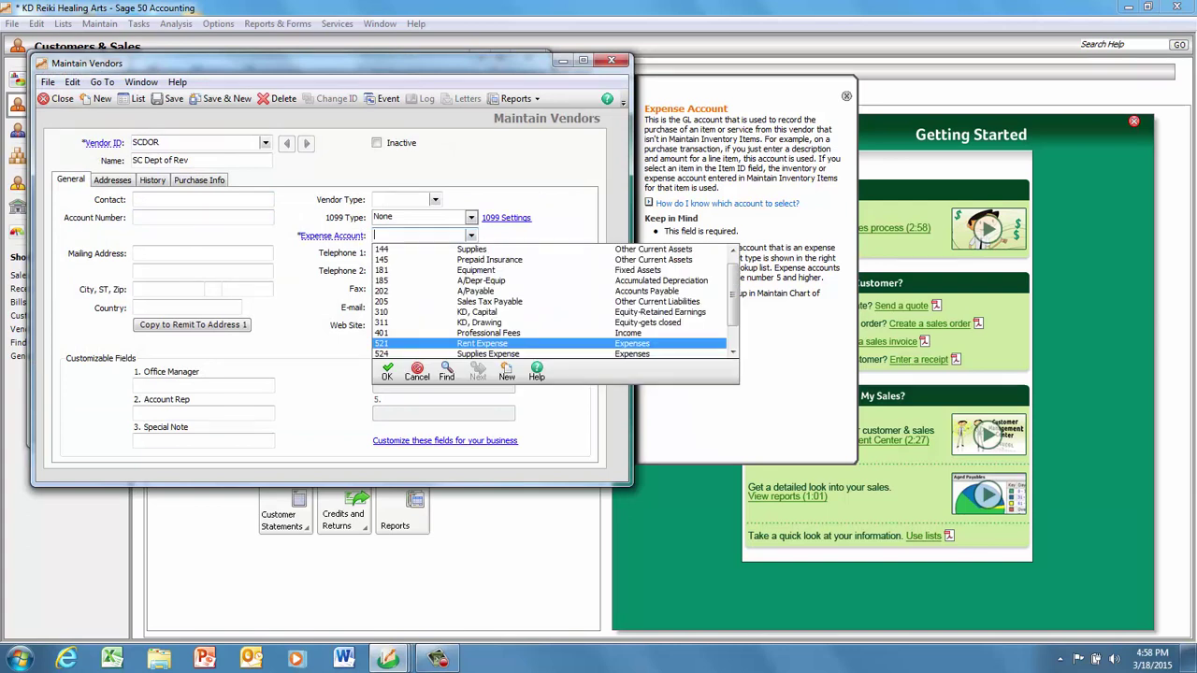
type("205")
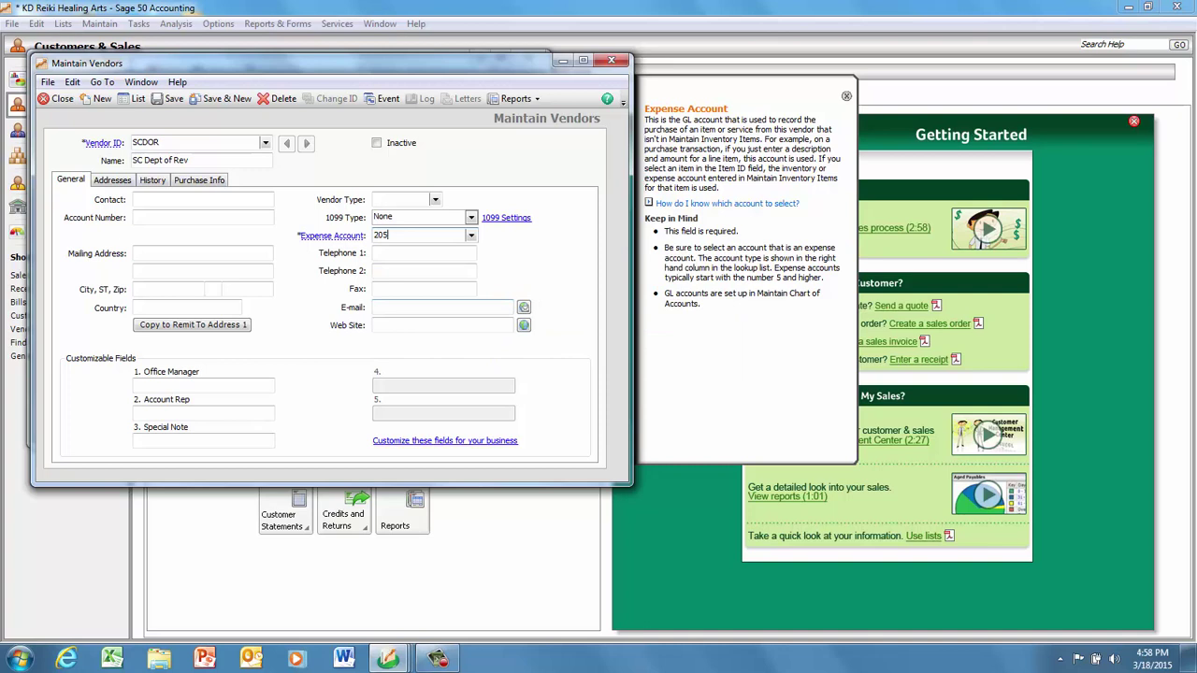
Review the vendor's addresses, history and purchase info, and save the SCDOR vendor record
left_click(112, 179)
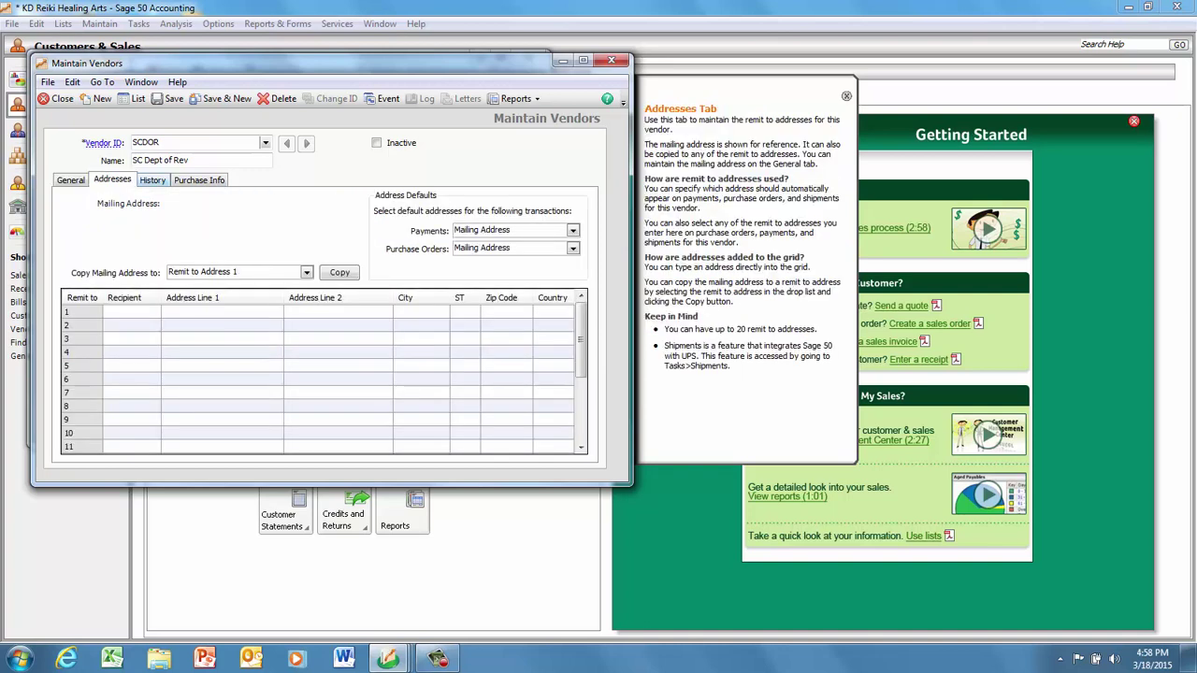
left_click(152, 179)
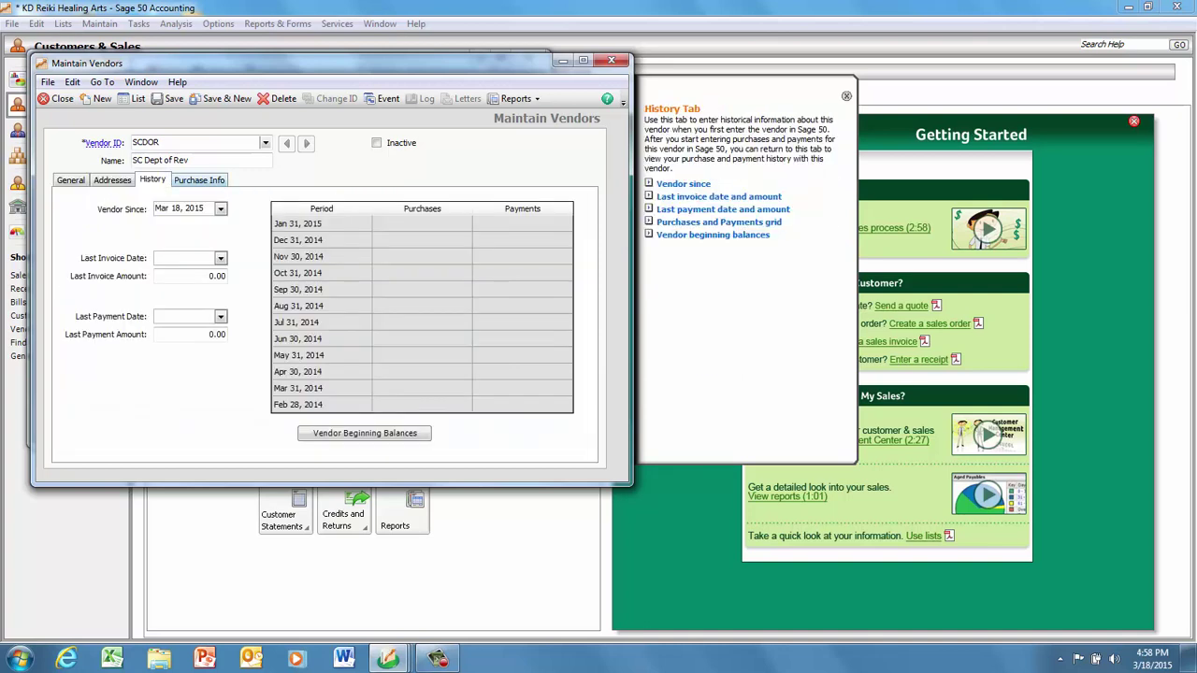
left_click(199, 180)
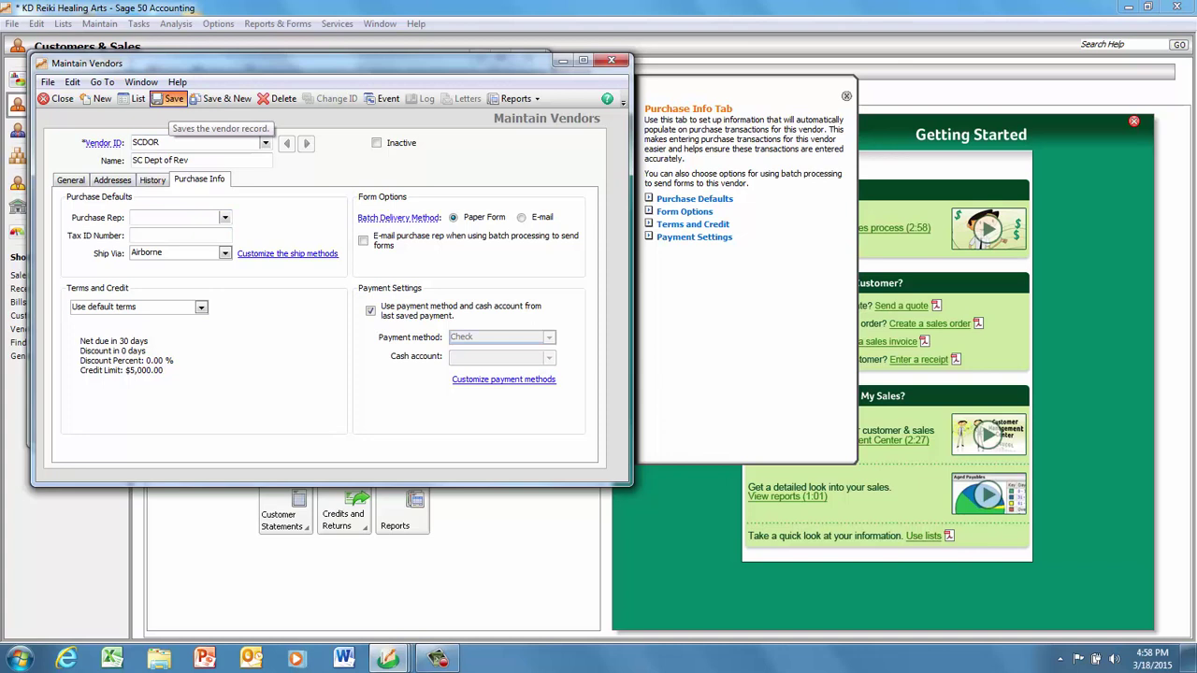
left_click(173, 98)
left_click(56, 98)
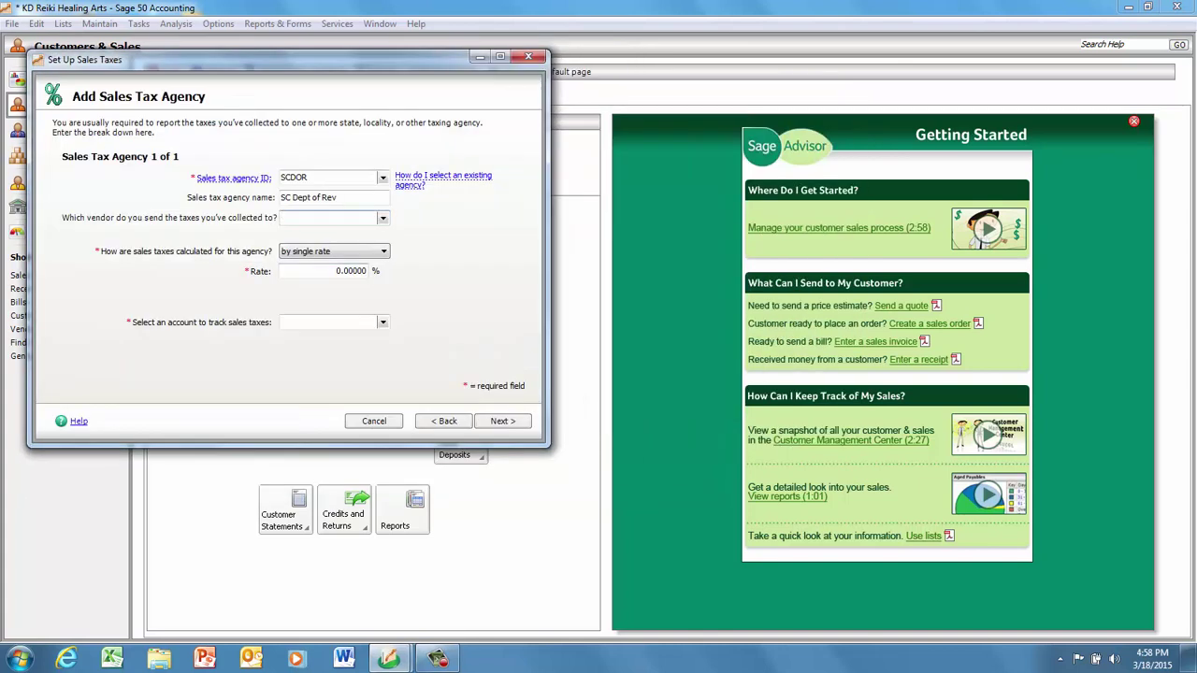
Assign vendor SCDOR to receive the agency's collected taxes and set its single rate to 7%
left_click(383, 218)
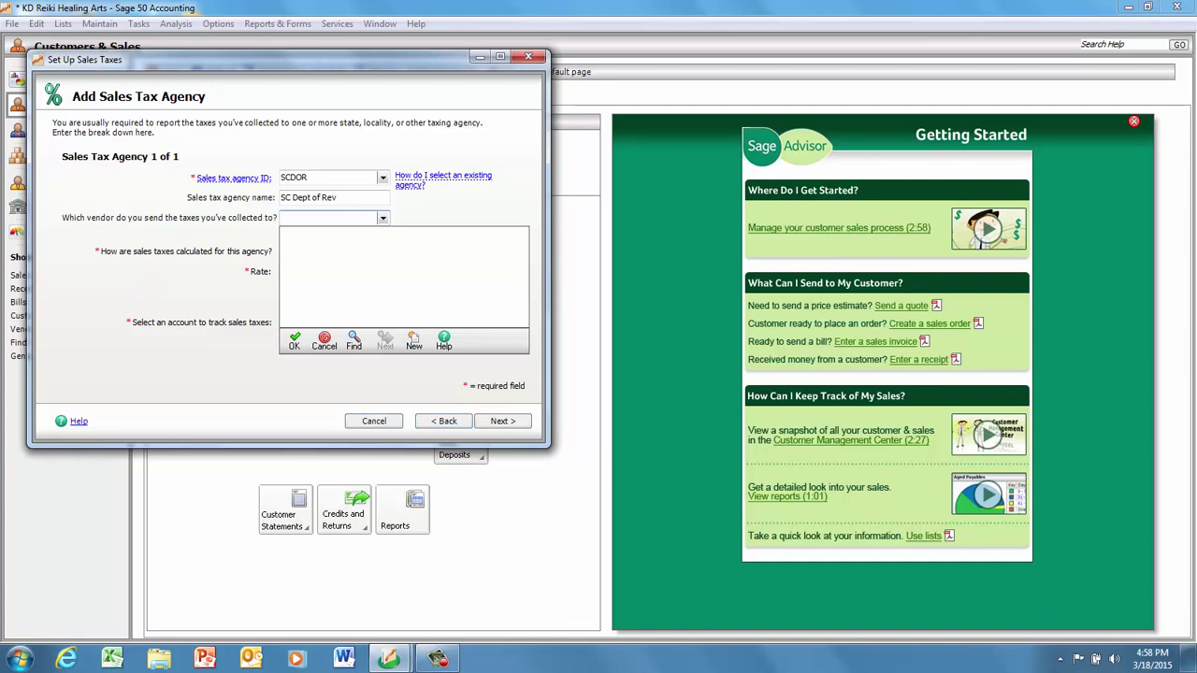
type("SCDOR")
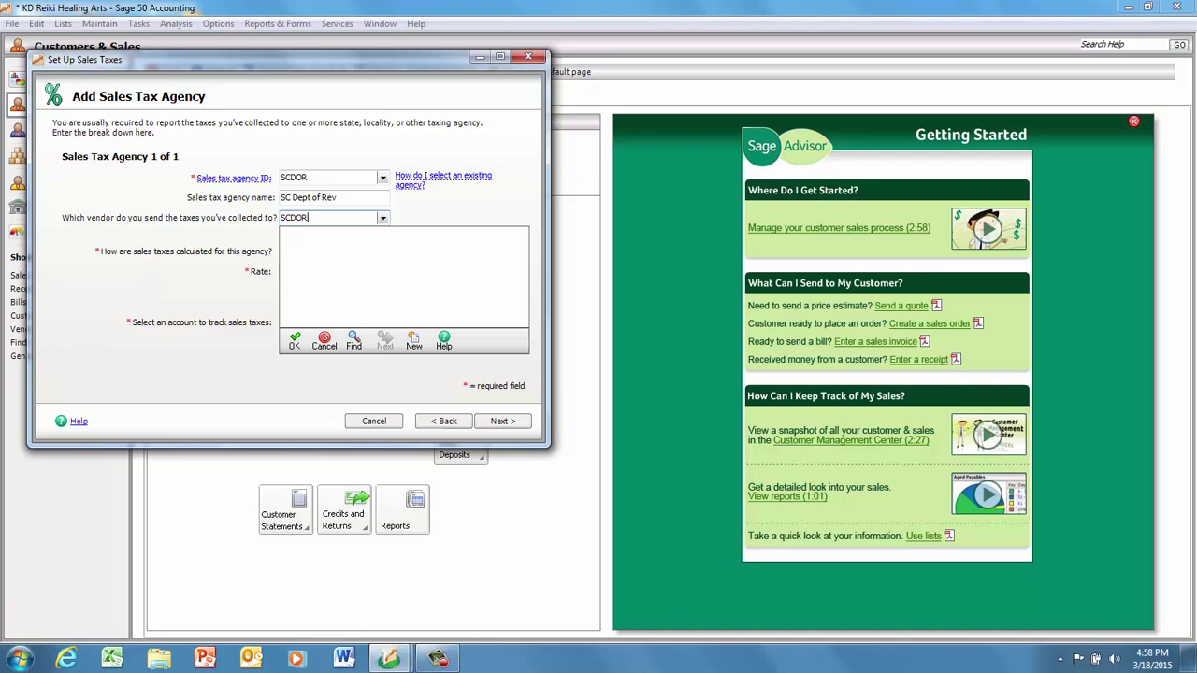
key("Tab")
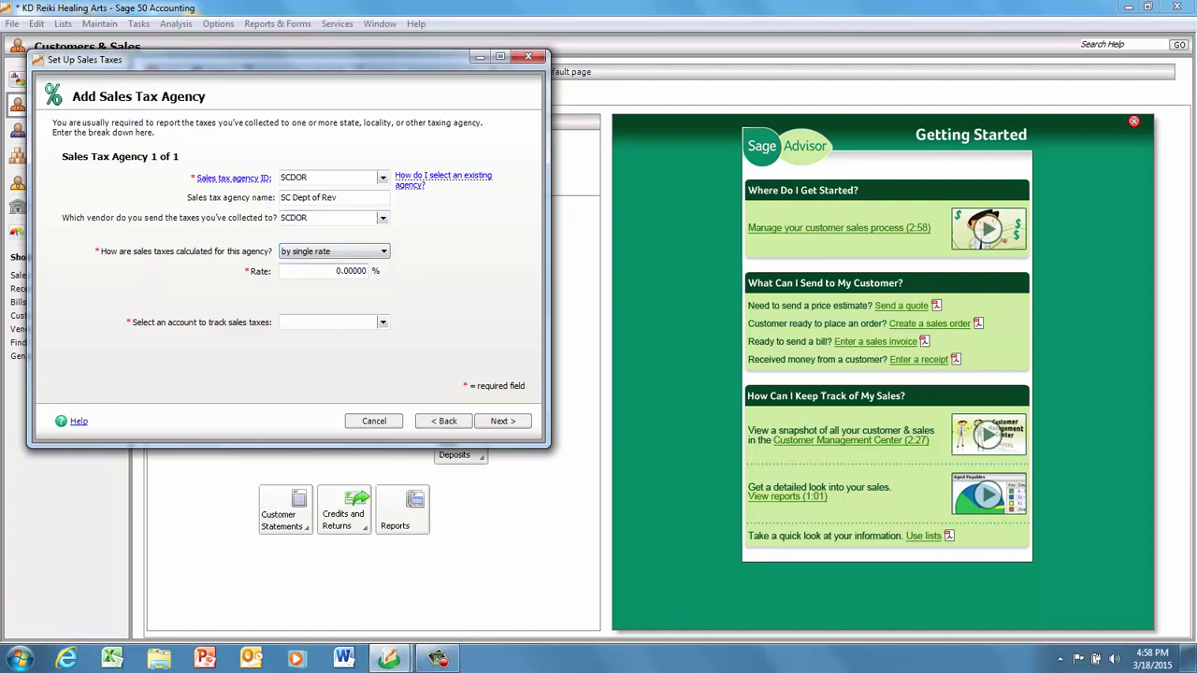
key("Tab")
type("7")
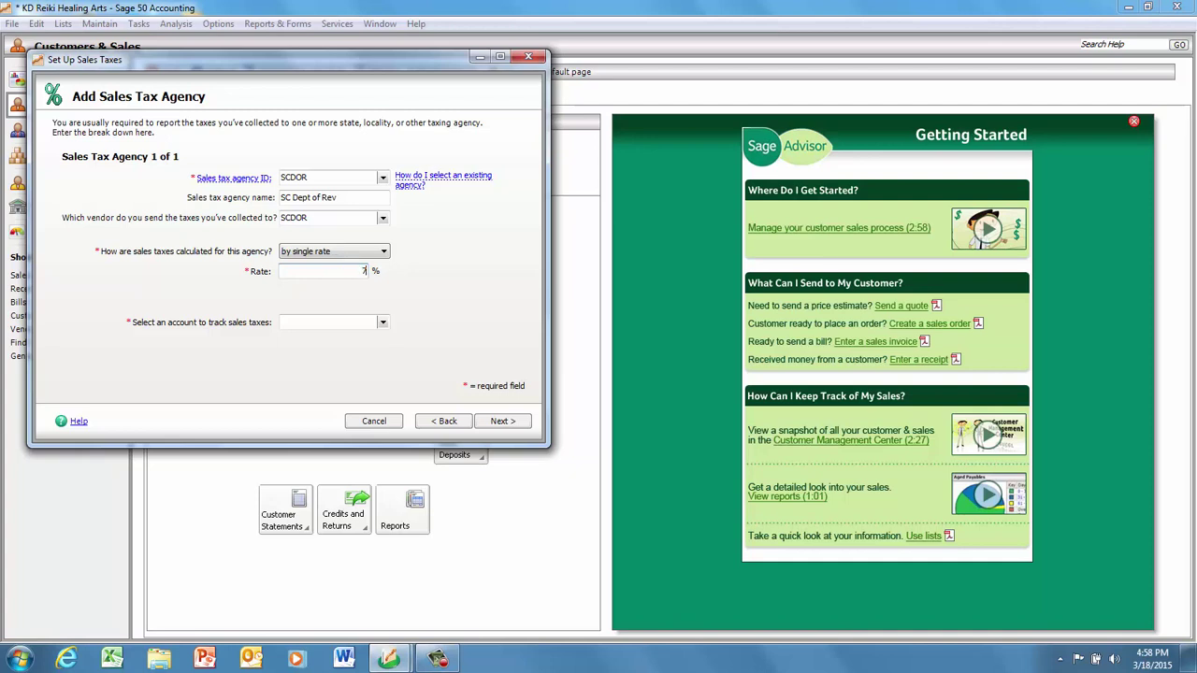
key("Tab")
Choose account 205, Sales Tax Payable, to track the agency's sales taxes and continue to the sales tax entry
left_click(382, 323)
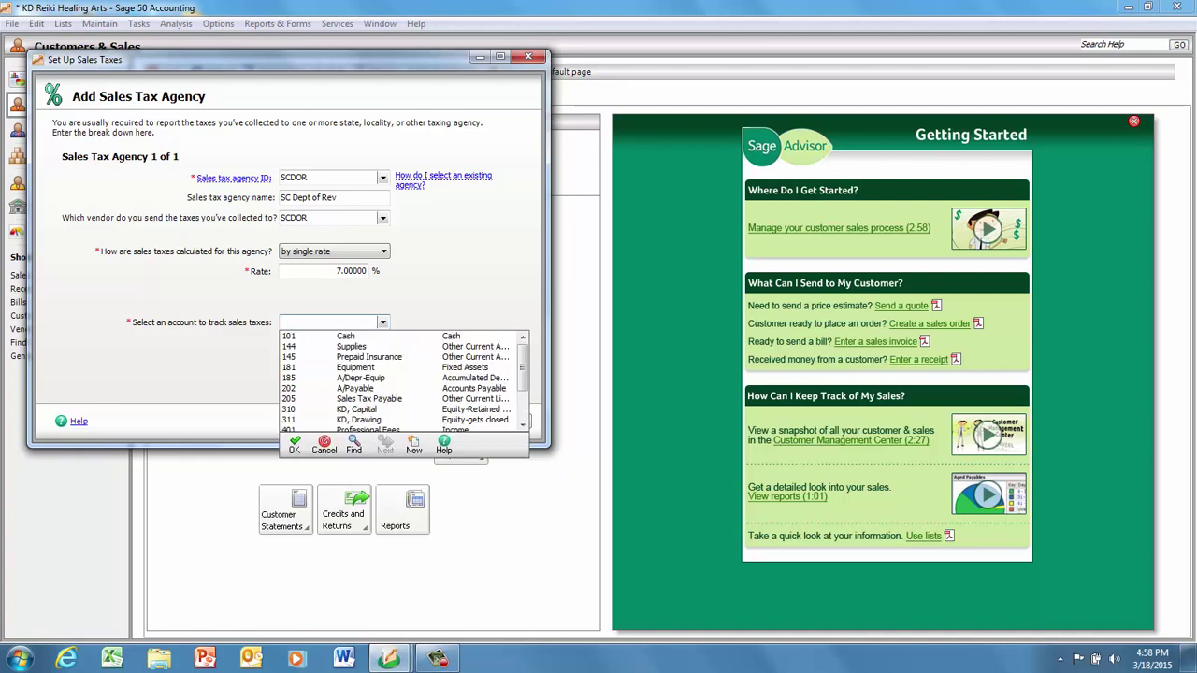
left_click(369, 399)
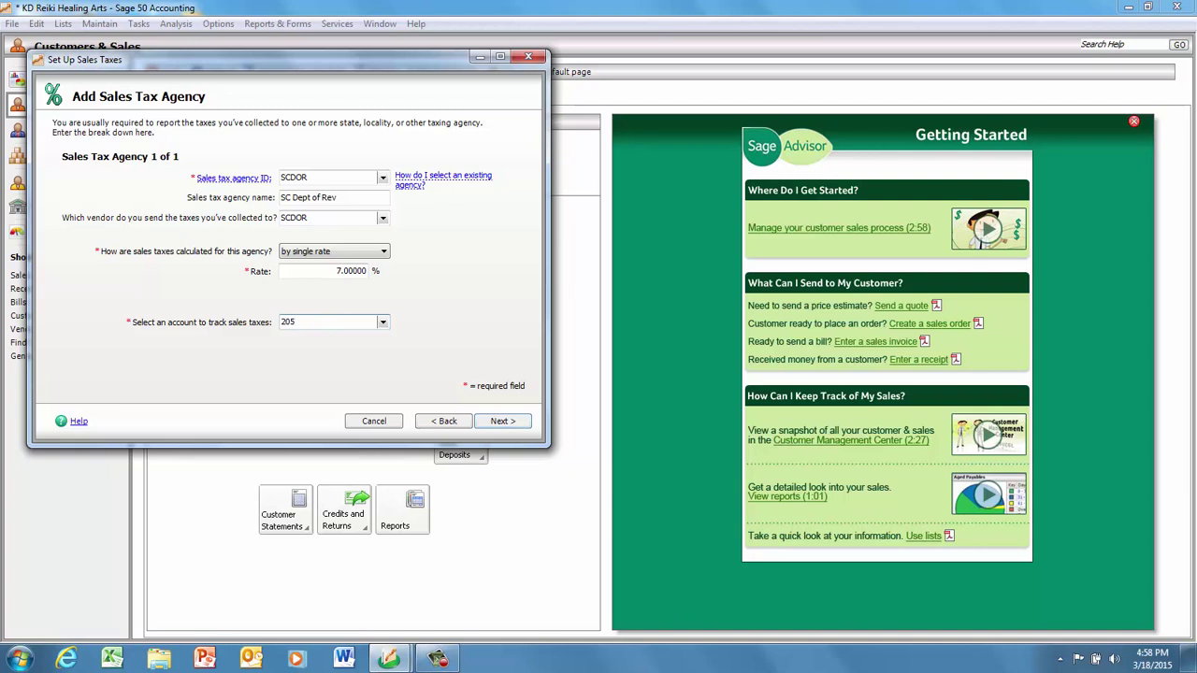
left_click(503, 422)
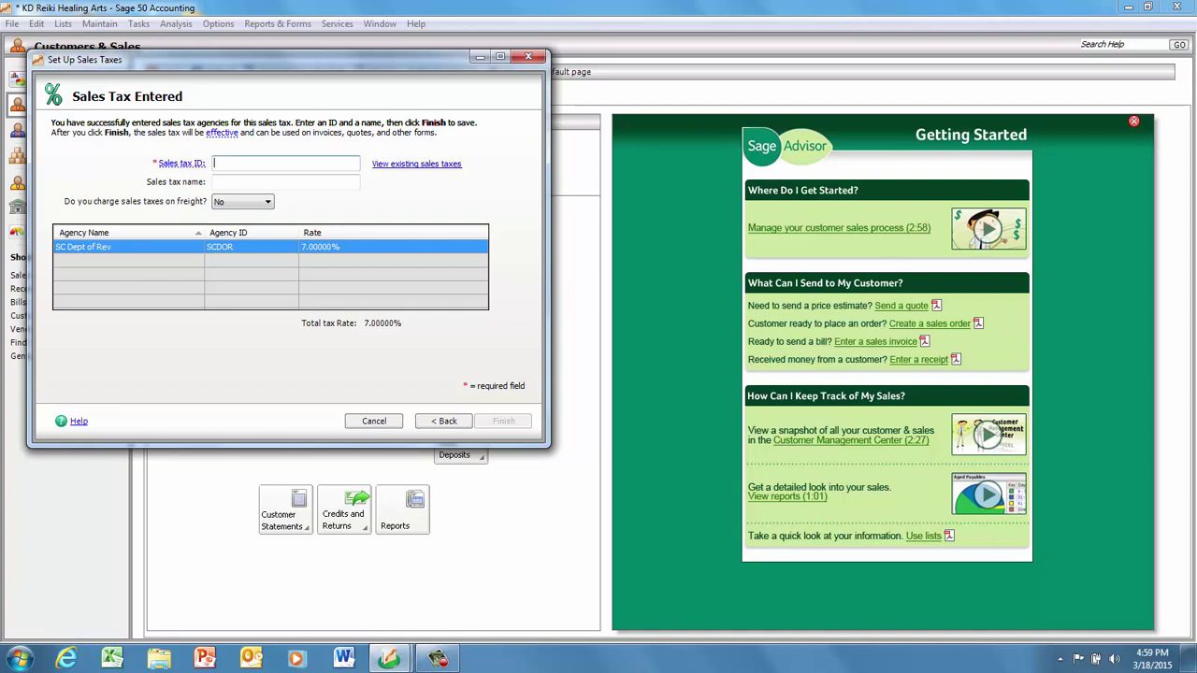
Enter the sales tax ID SCDOR and the sales tax name SC Dept of Rev
type("SC")
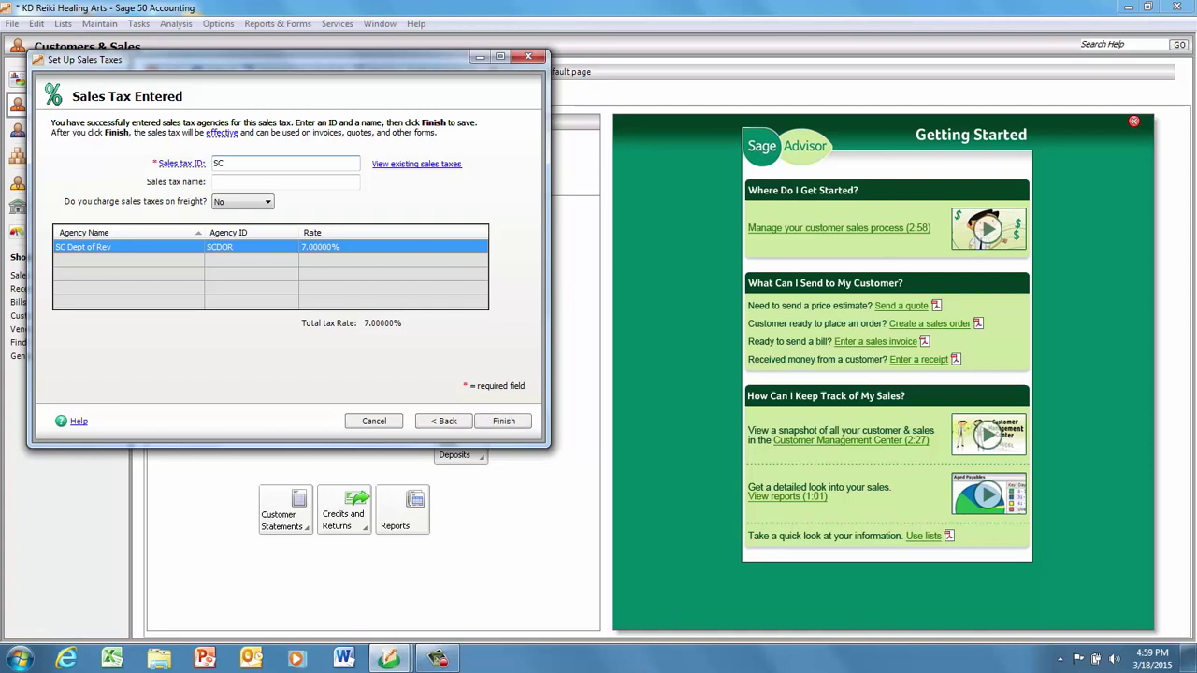
type("DOR")
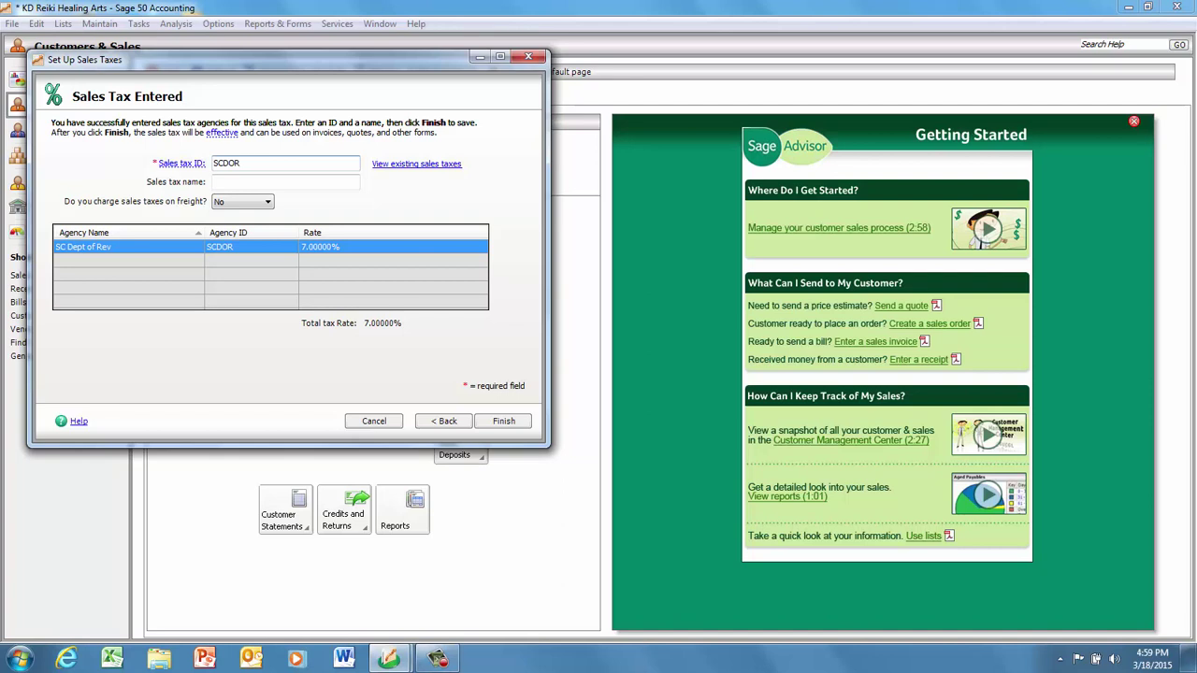
key("Tab")
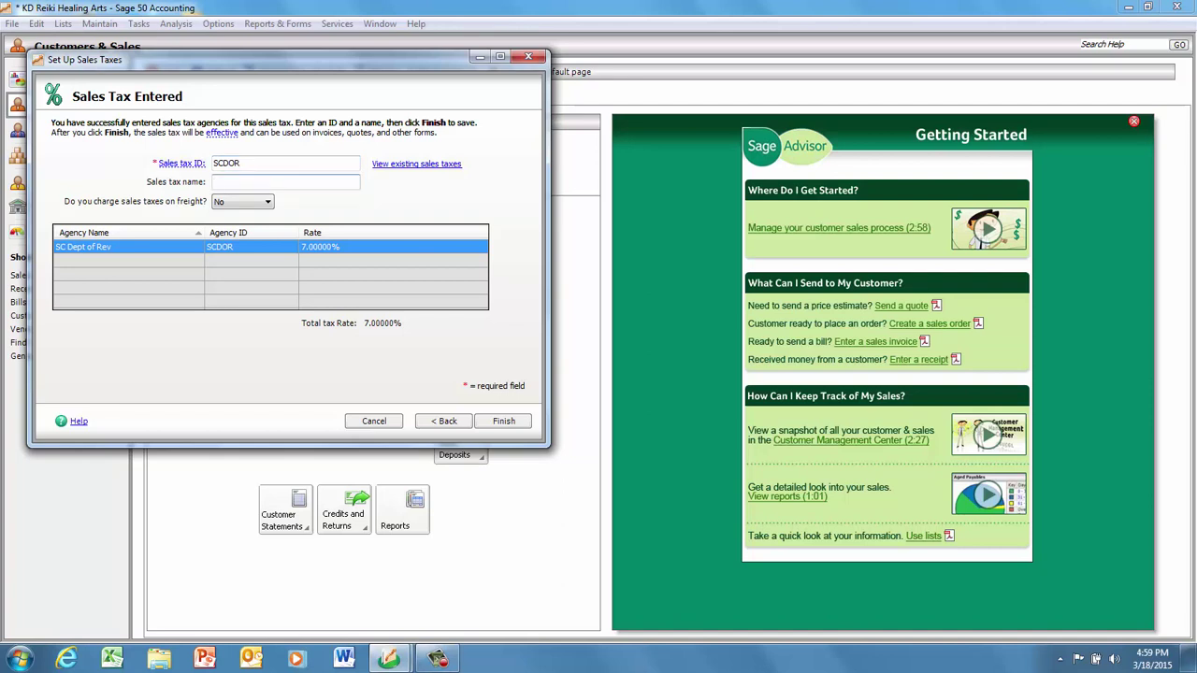
type("SC Dept fo")
key("BackSpace")
key("BackSpace")
type("of Rev")
left_click(436, 658)
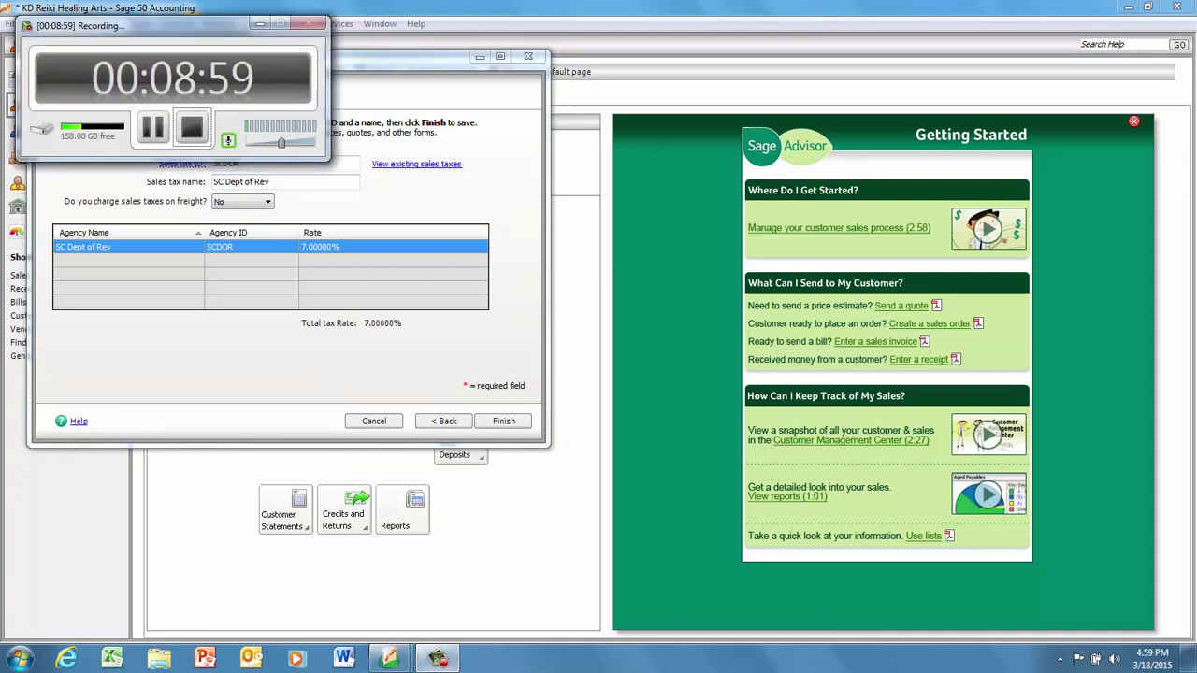
key("F9")
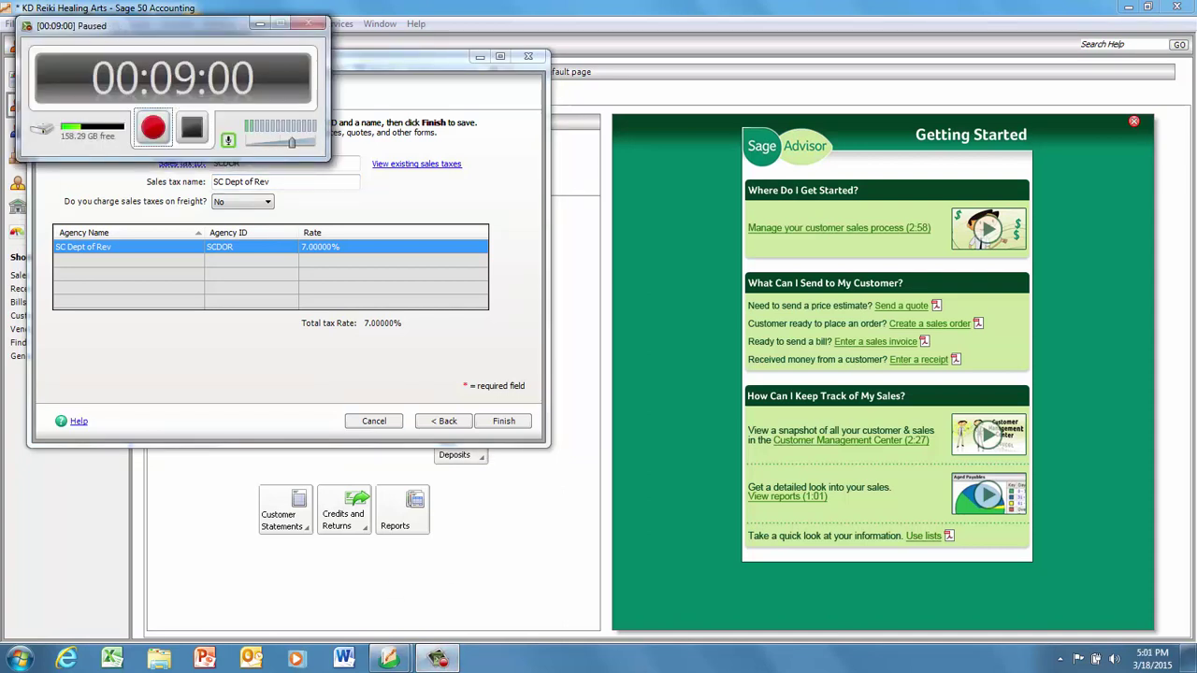
key("F9")
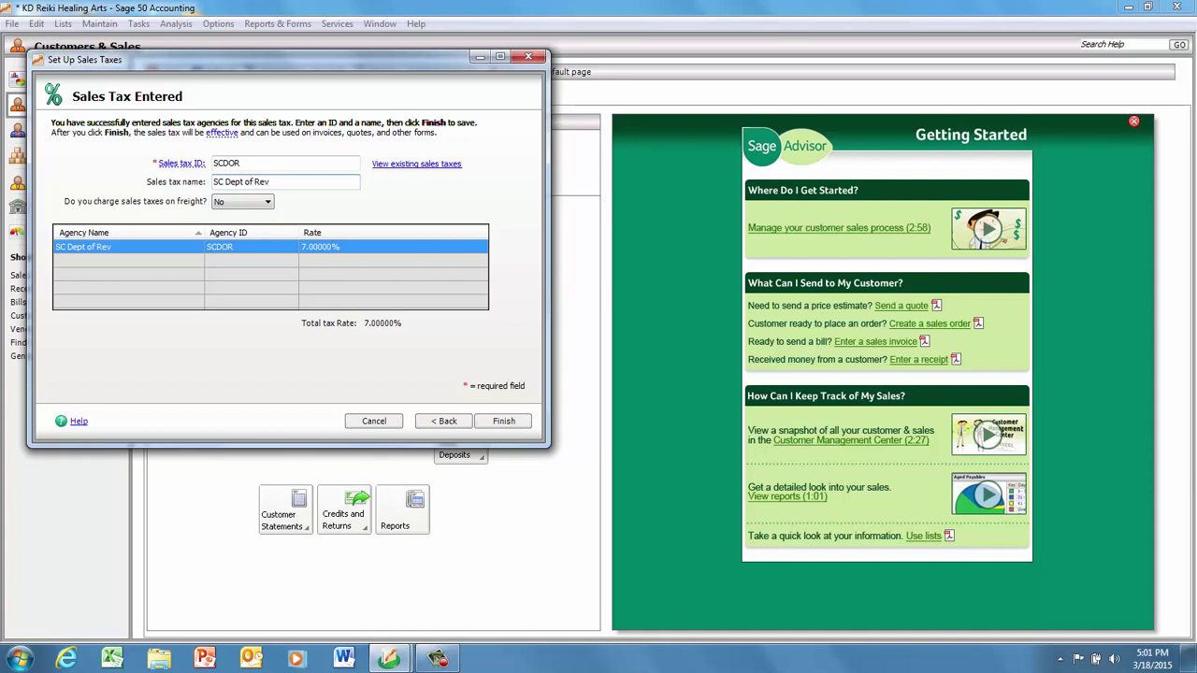
Finish the new sales tax and close the sales tax wizard
key("Return")
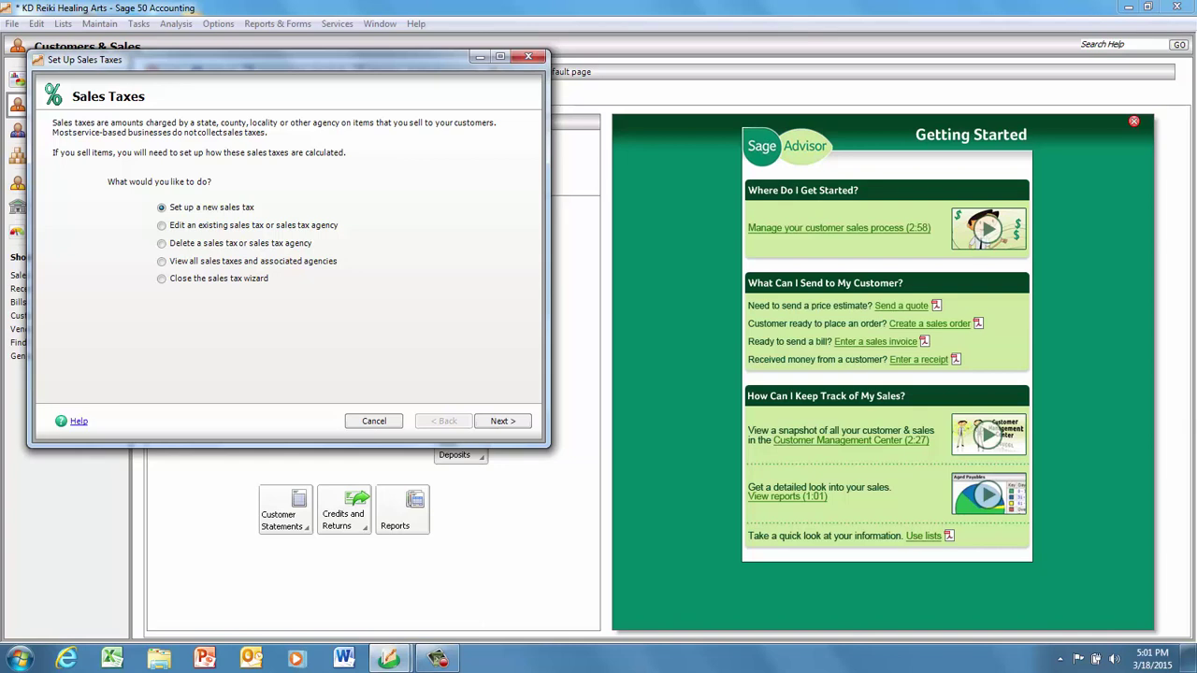
left_click(162, 279)
left_click(504, 421)
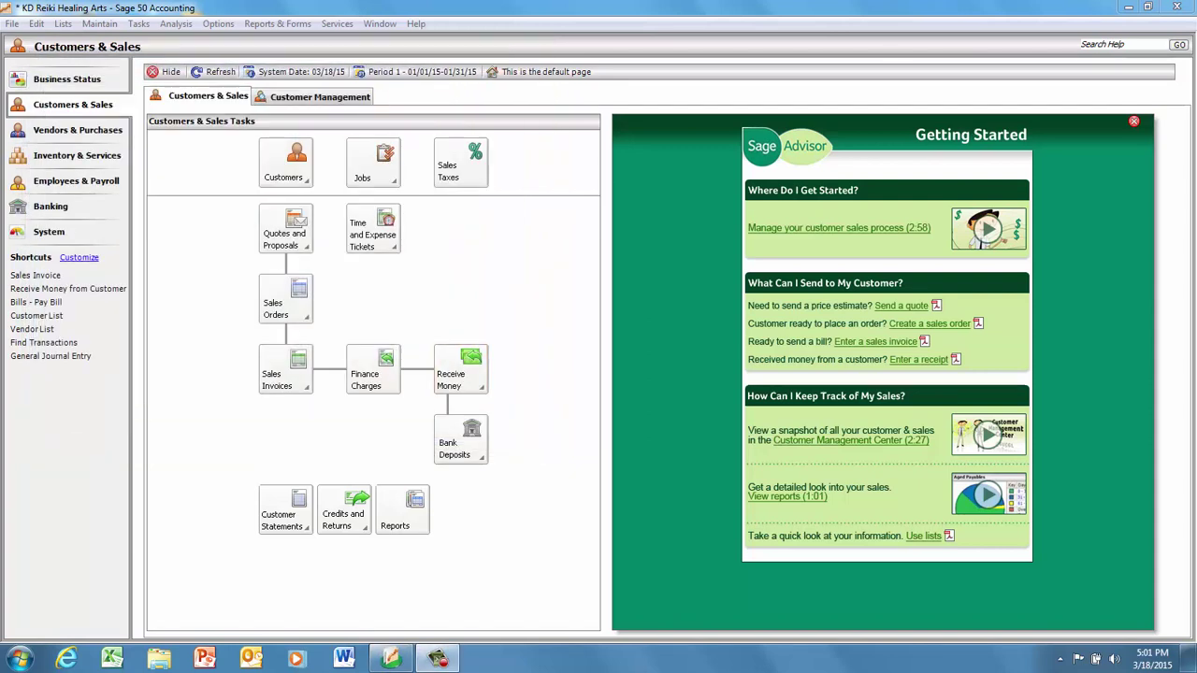
Try to start a new sales invoice, declining to create an Accounts Receivable account
left_click(288, 372)
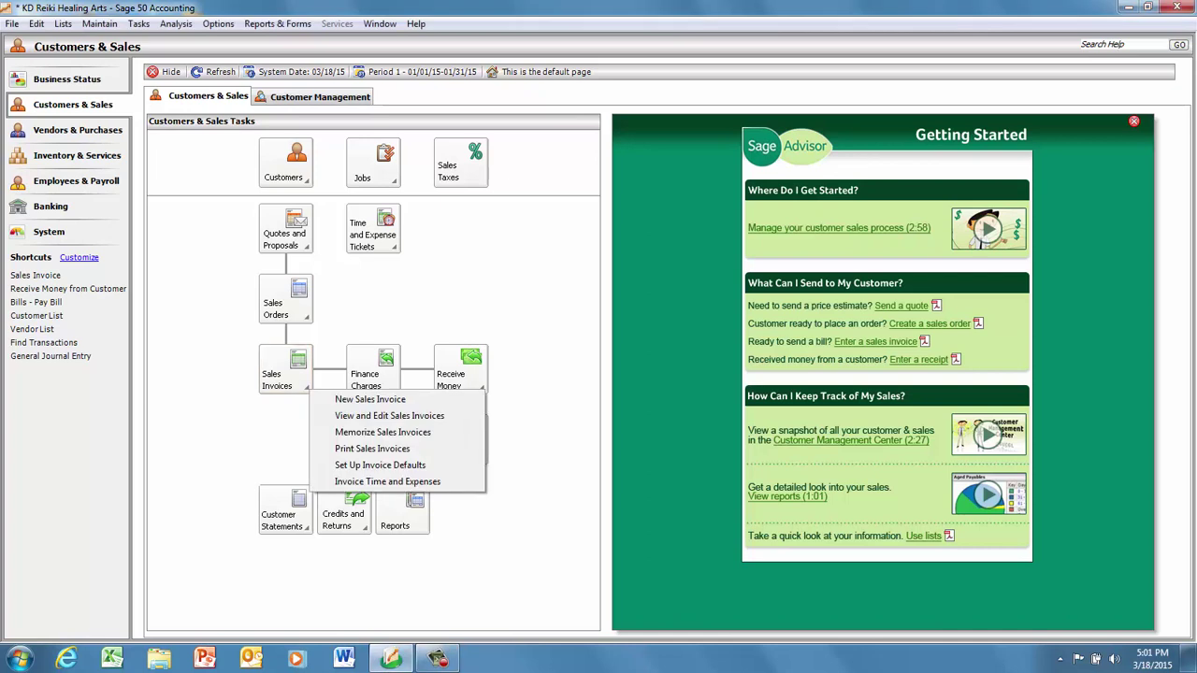
left_click(370, 399)
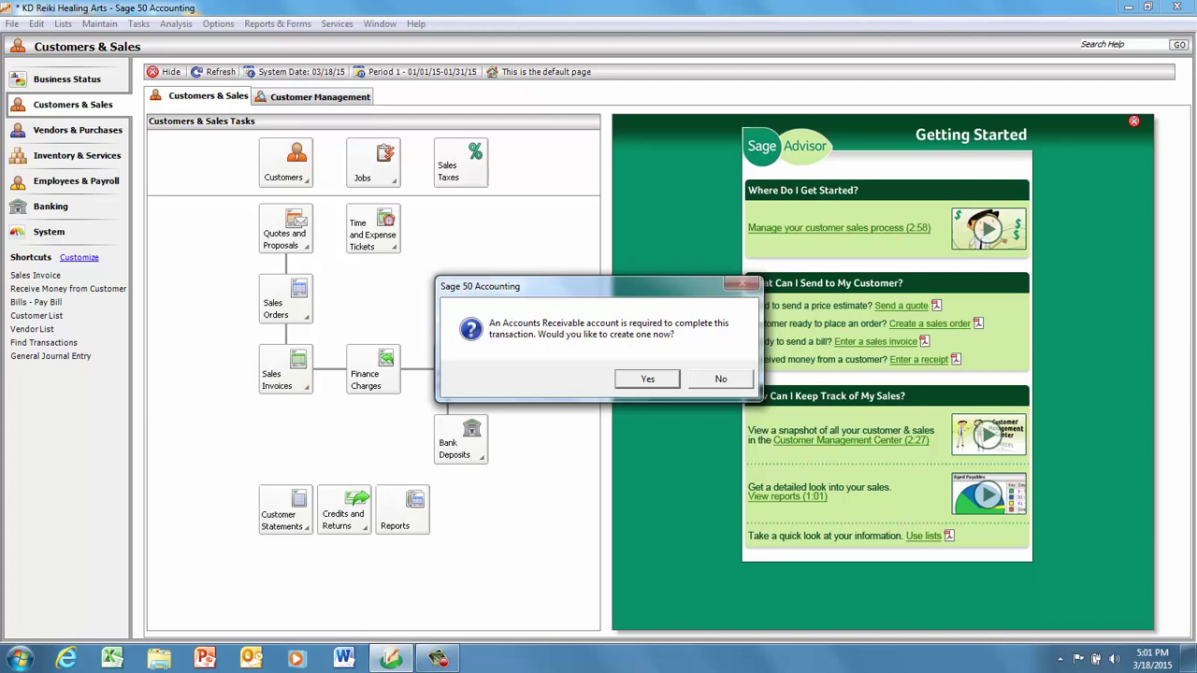
left_click(721, 379)
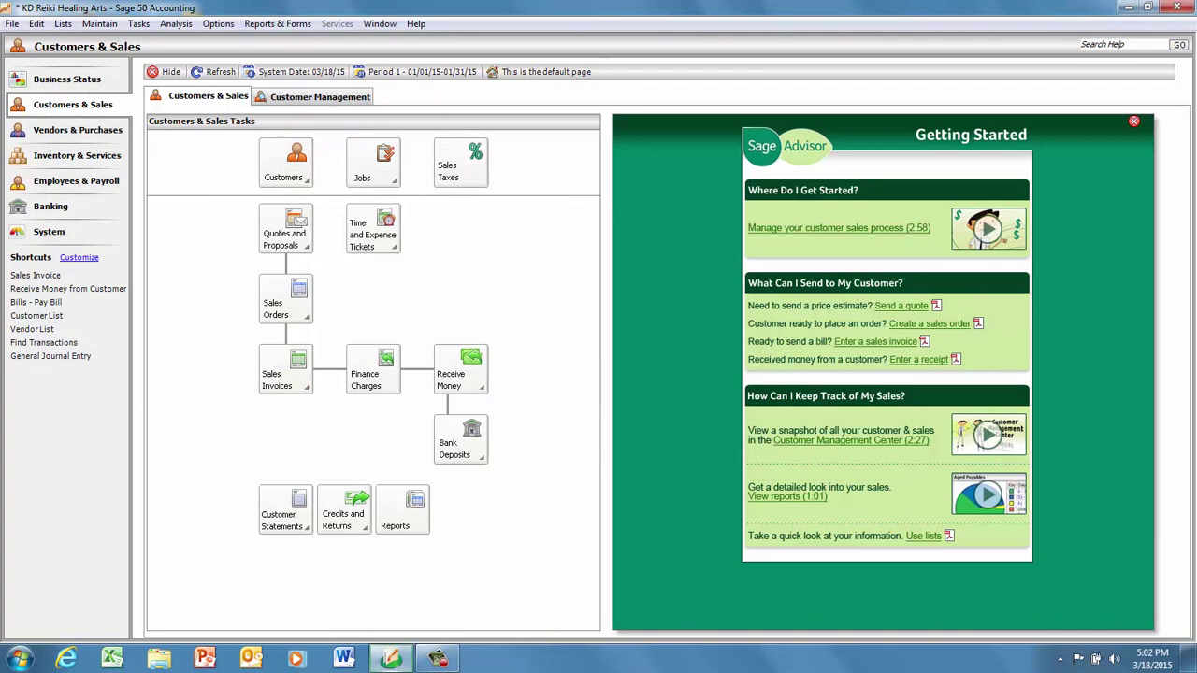